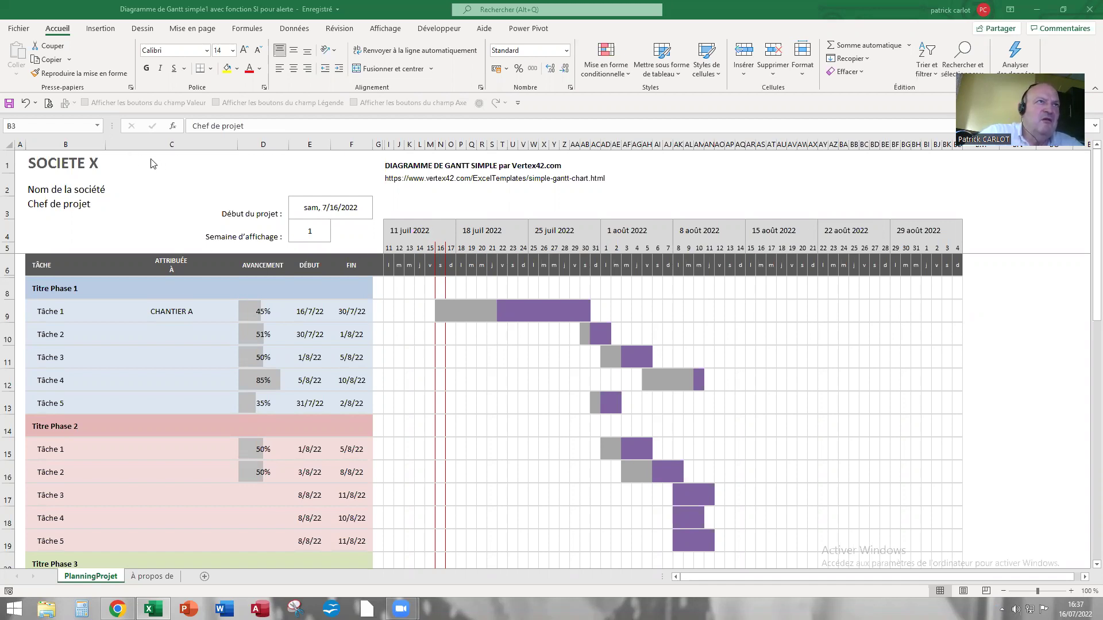
# - Return to the Gantt planning sheet and select the project start date cell
pyautogui.click(20, 31)
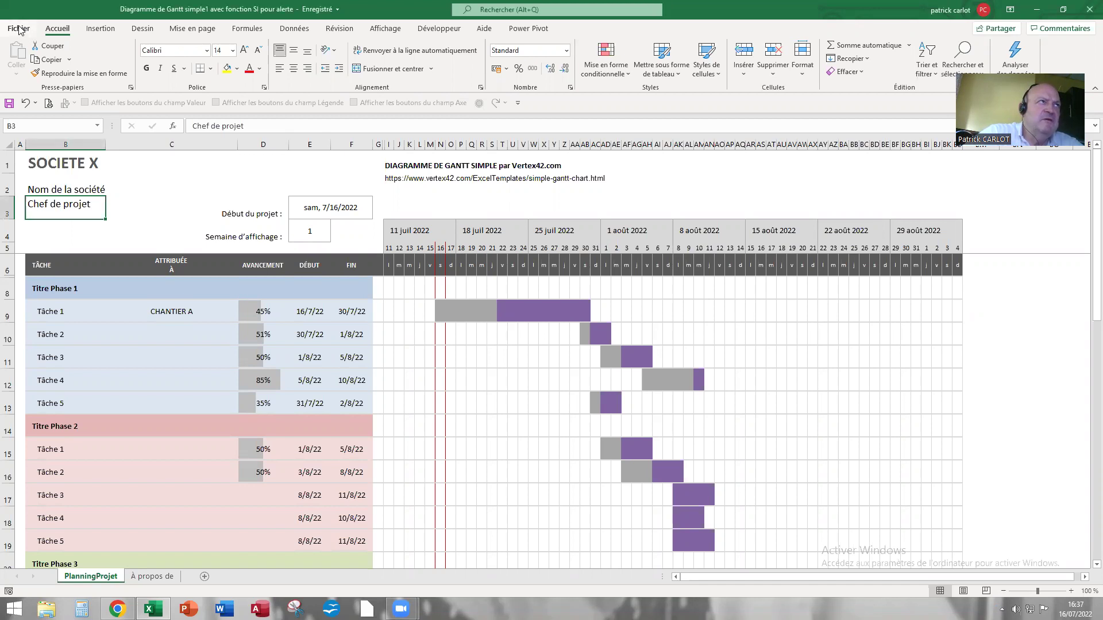
pyautogui.click(19, 29)
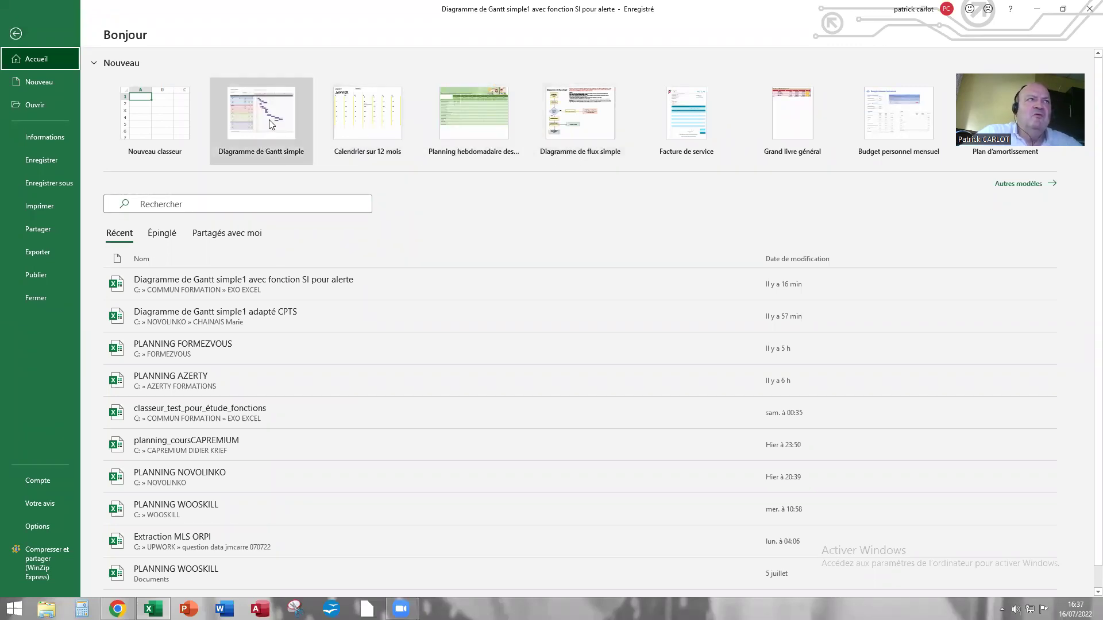
pyautogui.click(14, 33)
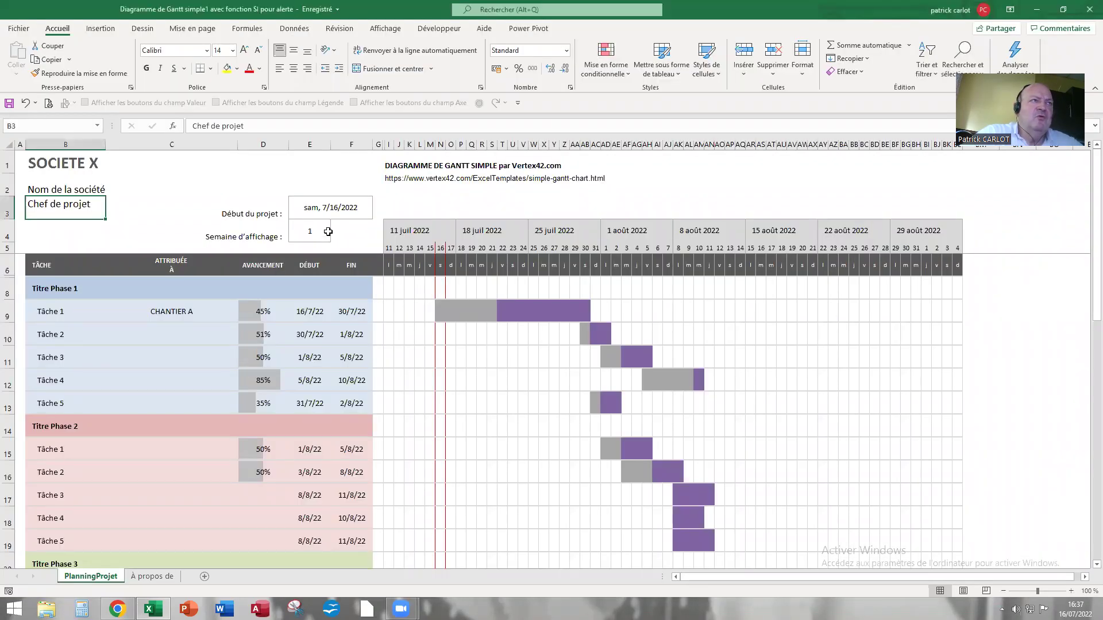
pyautogui.click(65, 159)
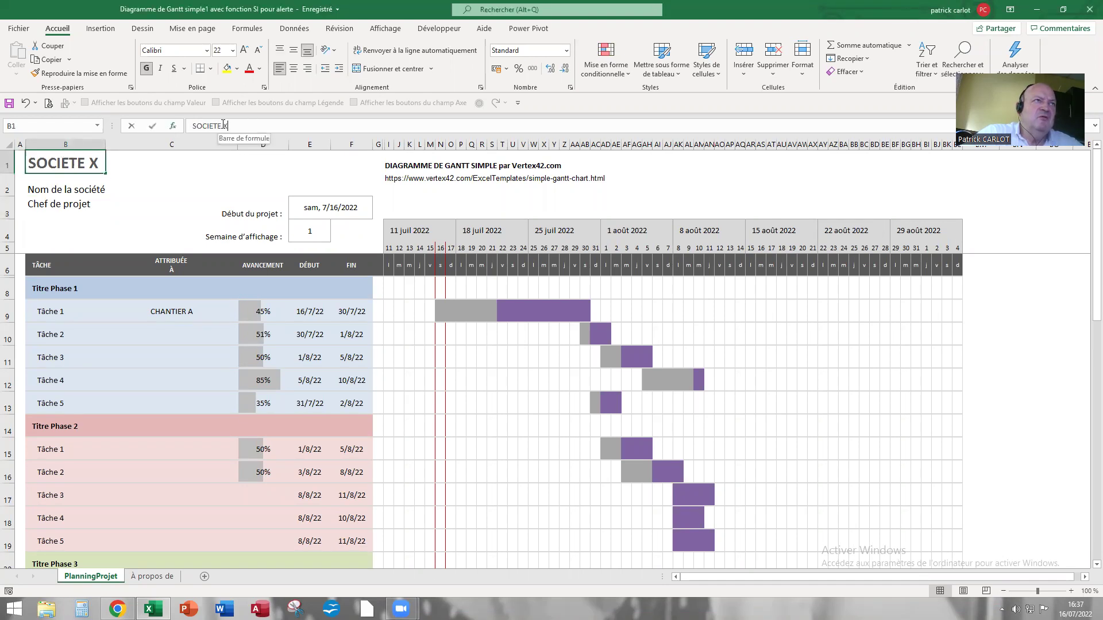
pyautogui.click(232, 125)
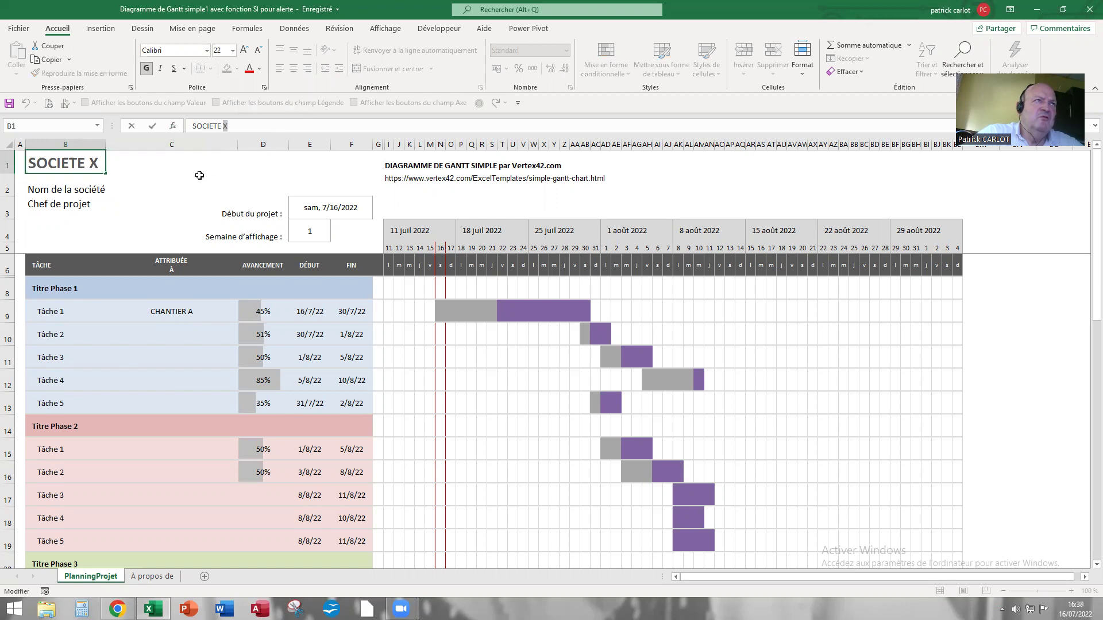
pyautogui.click(75, 191)
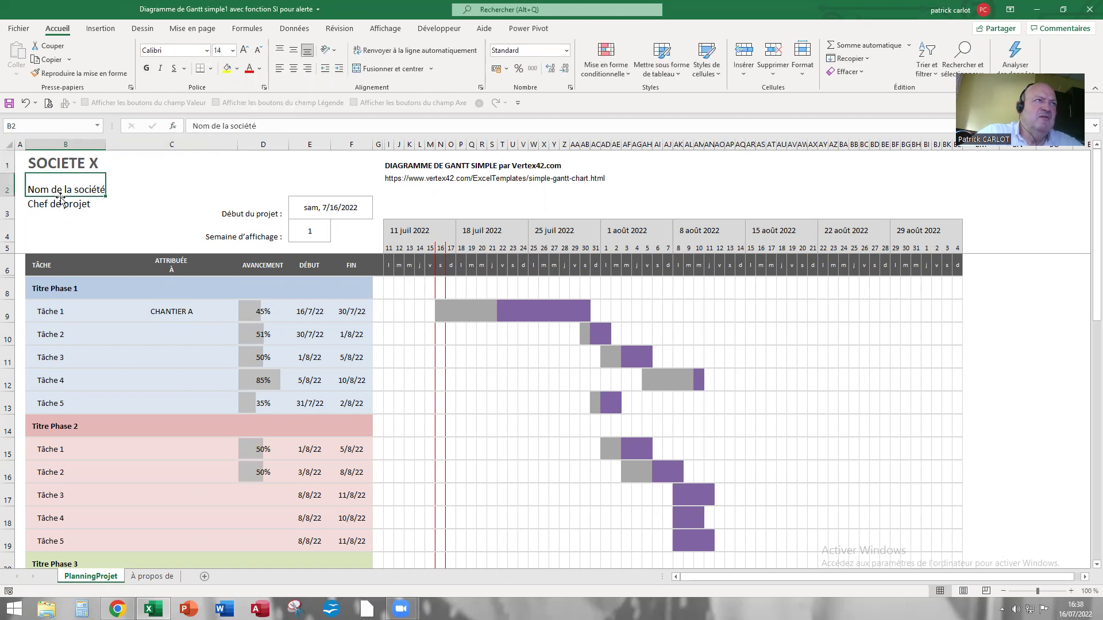
pyautogui.click(73, 197)
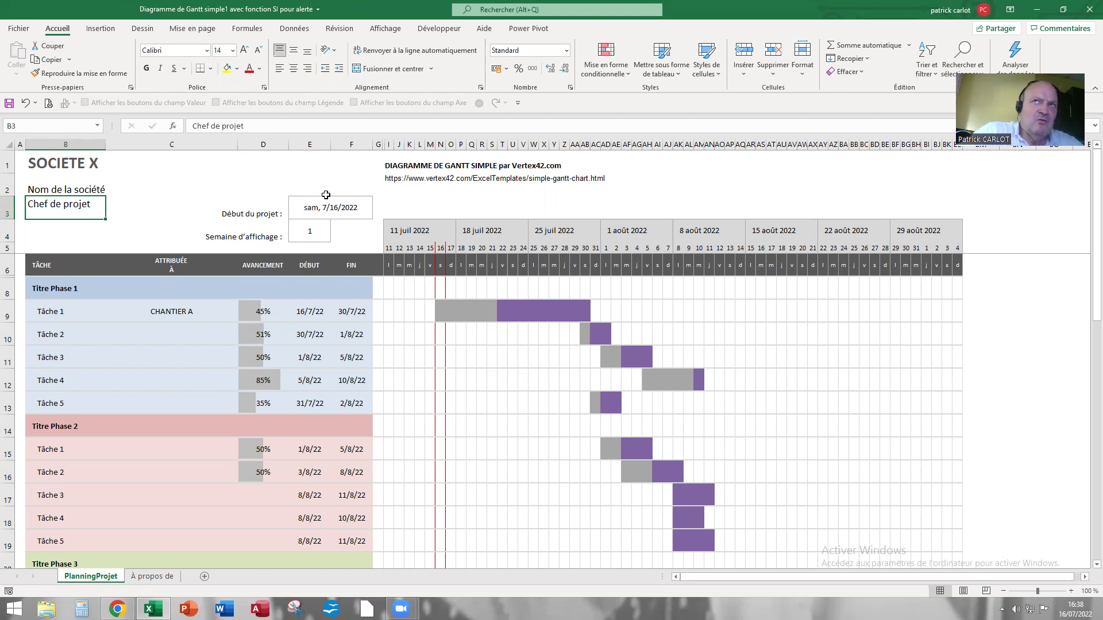
pyautogui.click(311, 206)
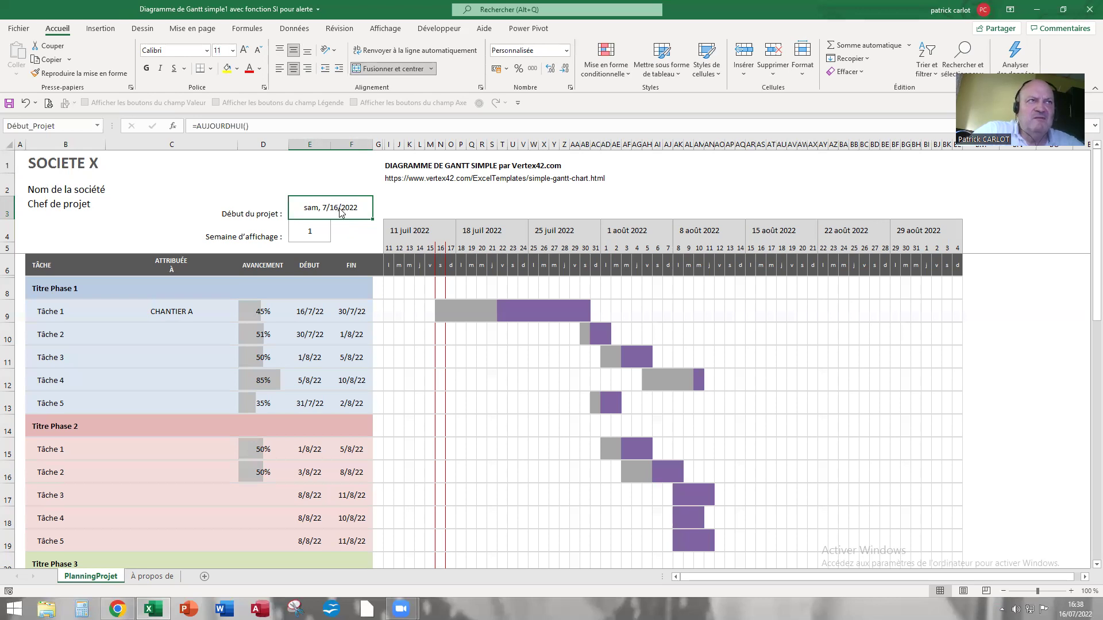
# - Apply the short day/month/year Date format to the start date, showing 16/07/22
pyautogui.rightClick(339, 207)
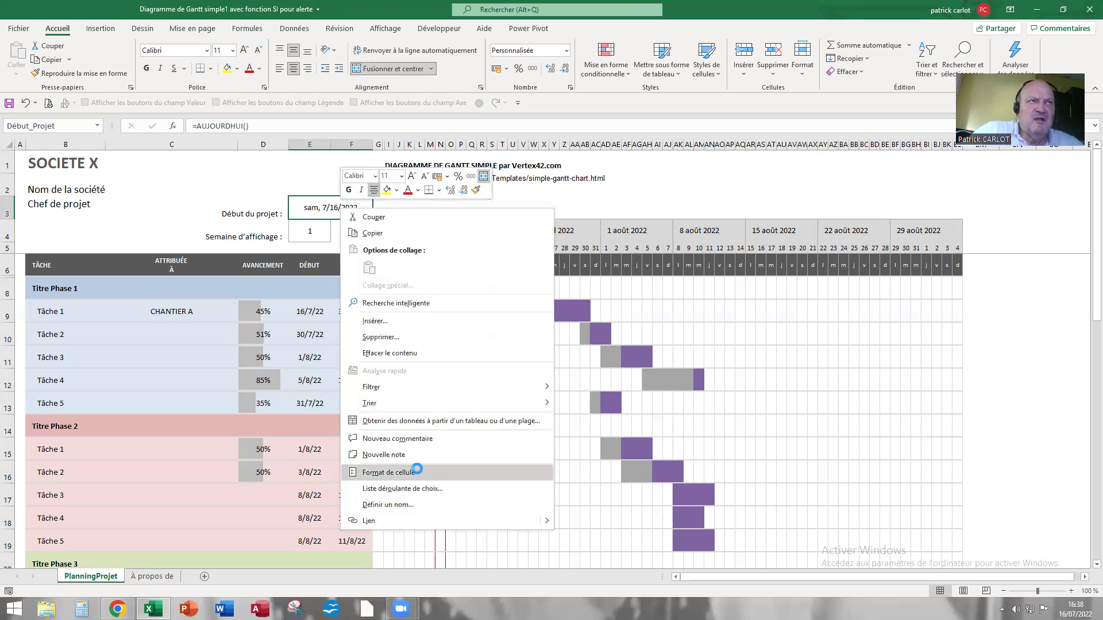
pyautogui.click(388, 472)
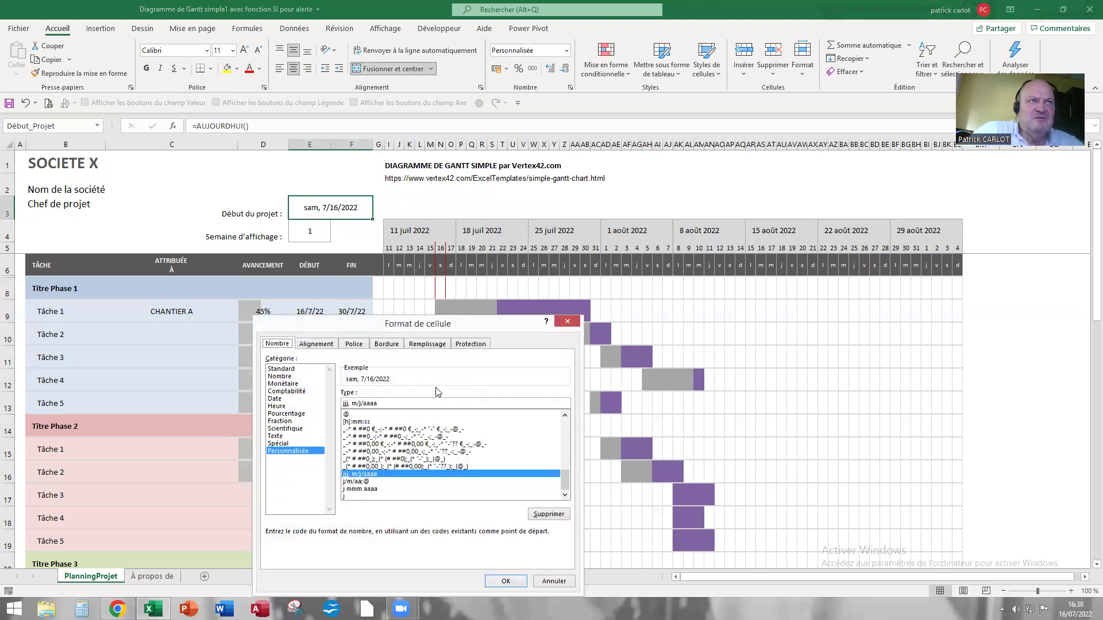
pyautogui.click(278, 399)
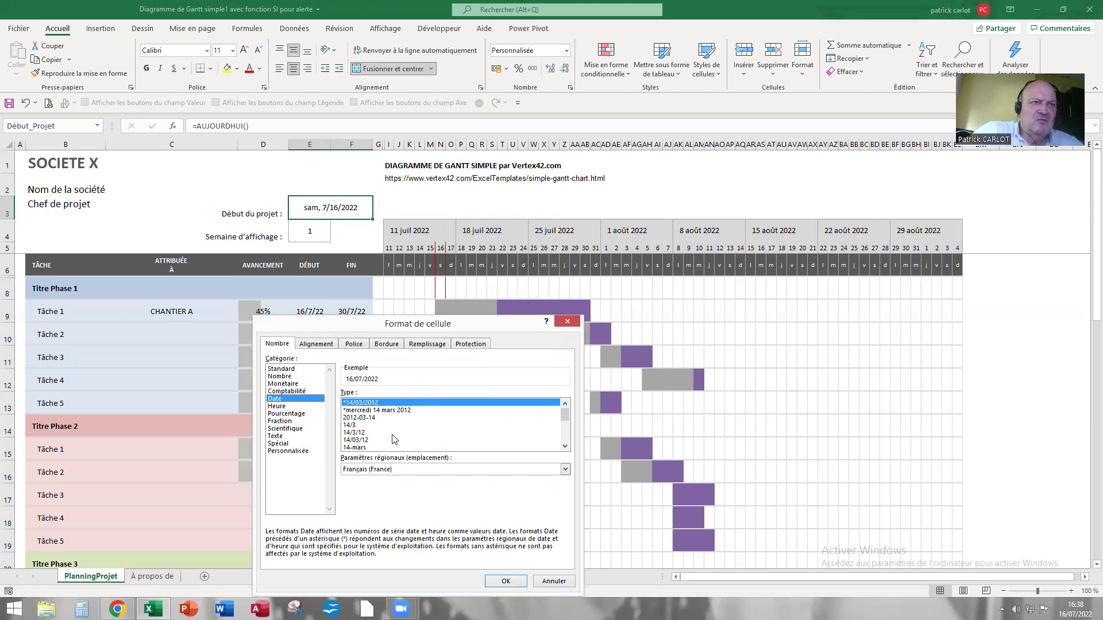
pyautogui.click(365, 440)
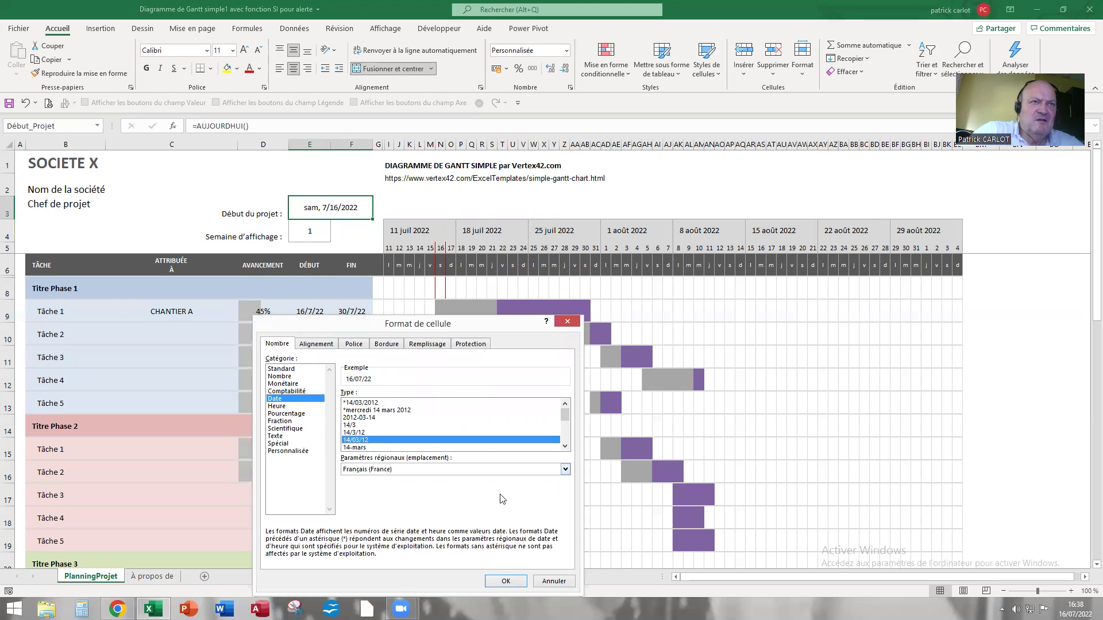
pyautogui.click(504, 581)
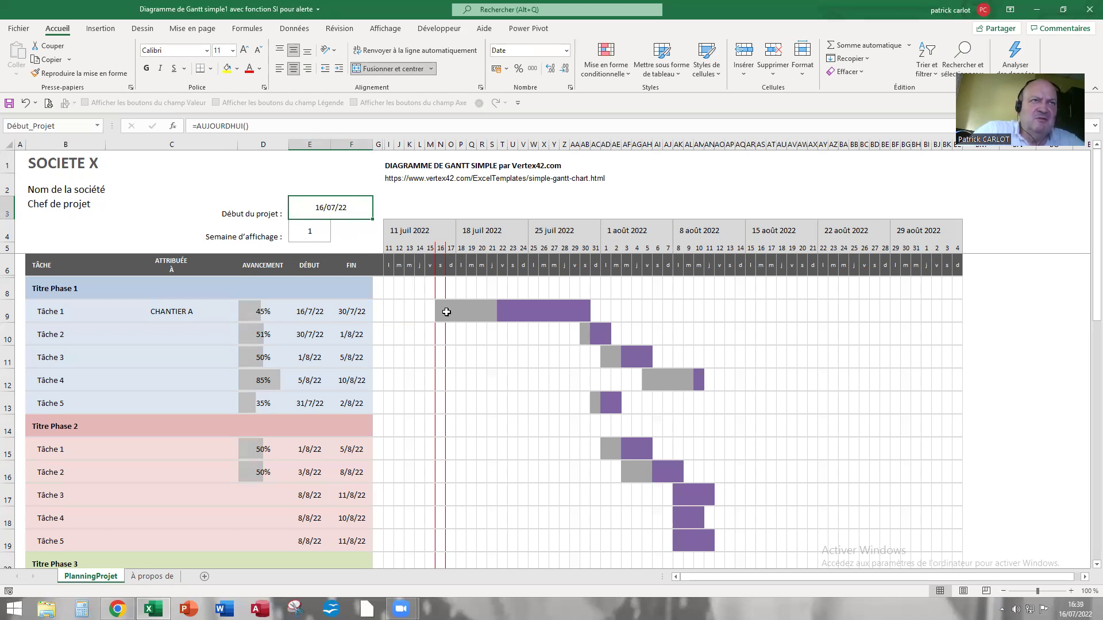
pyautogui.click(440, 145)
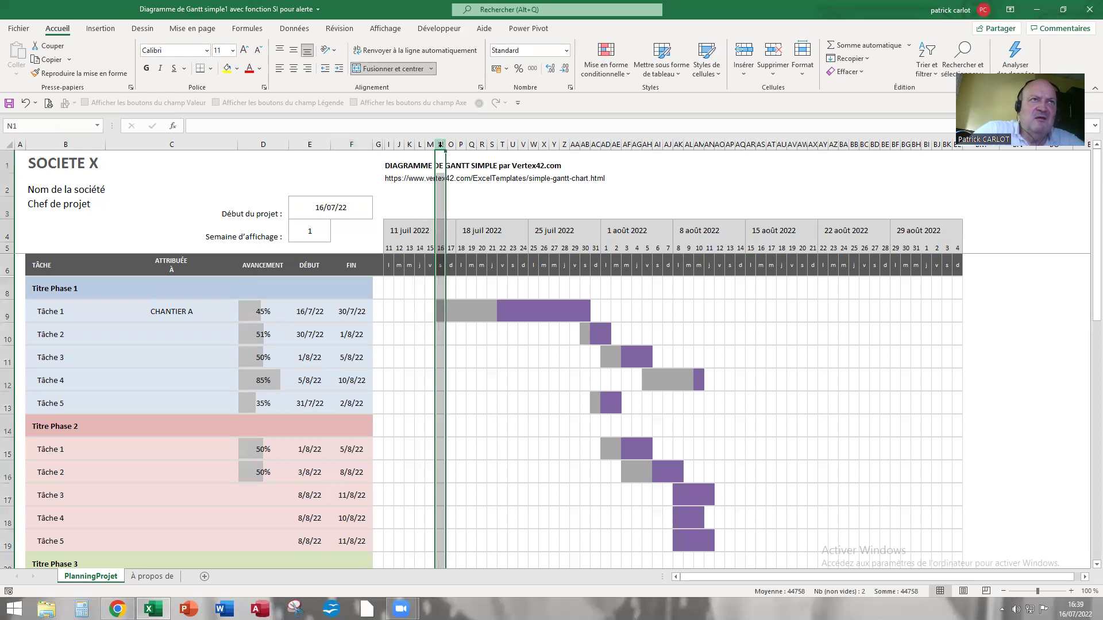
pyautogui.click(509, 409)
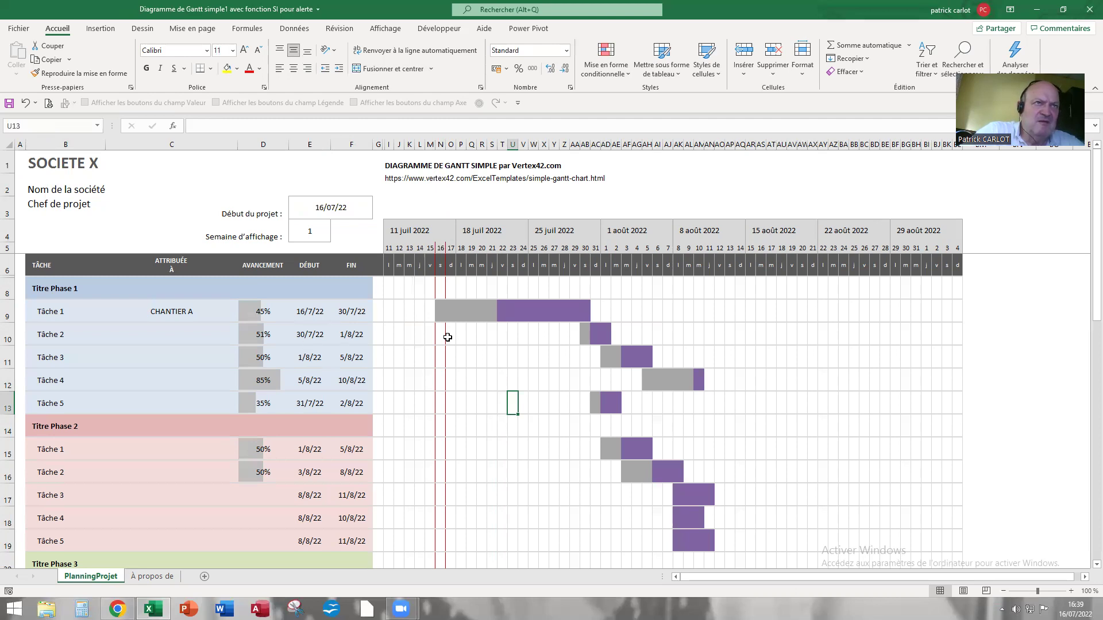
pyautogui.click(313, 231)
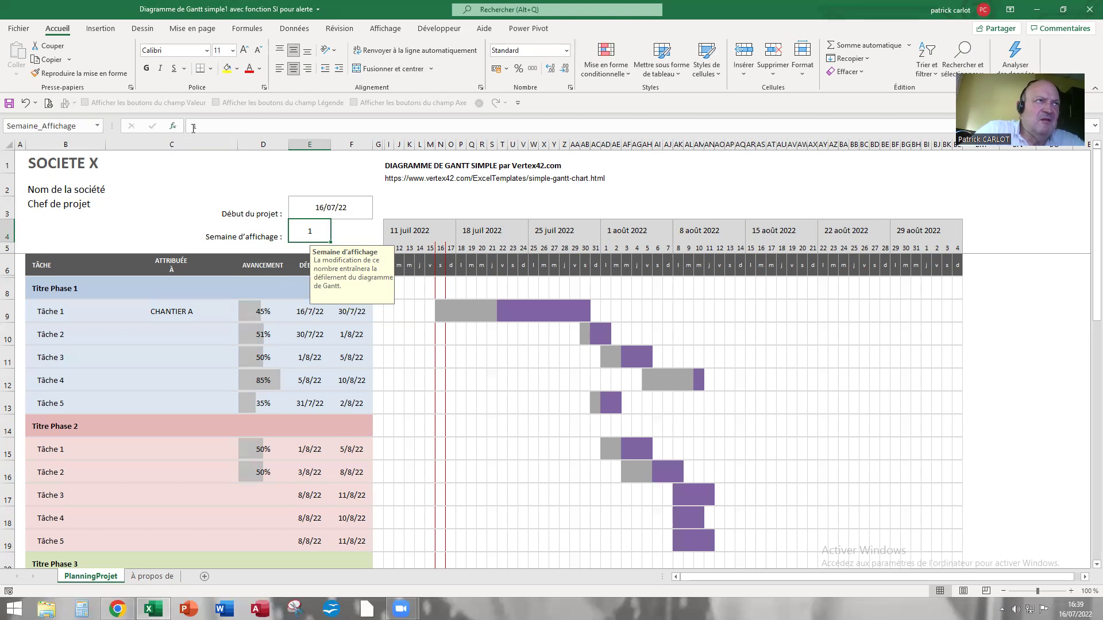
pyautogui.write('3')
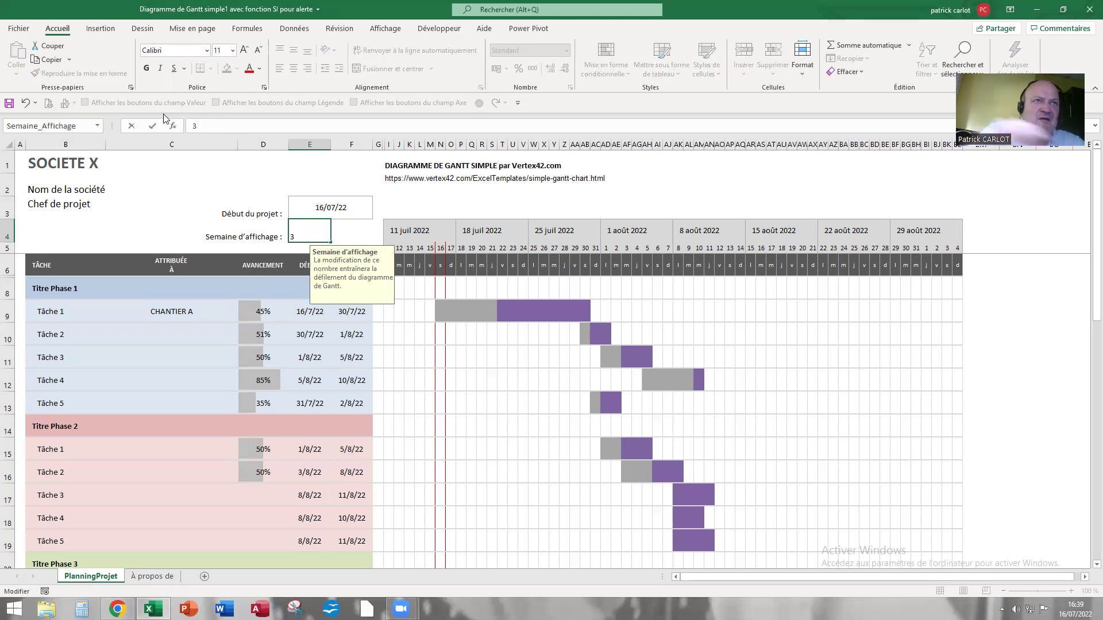
pyautogui.press('Return')
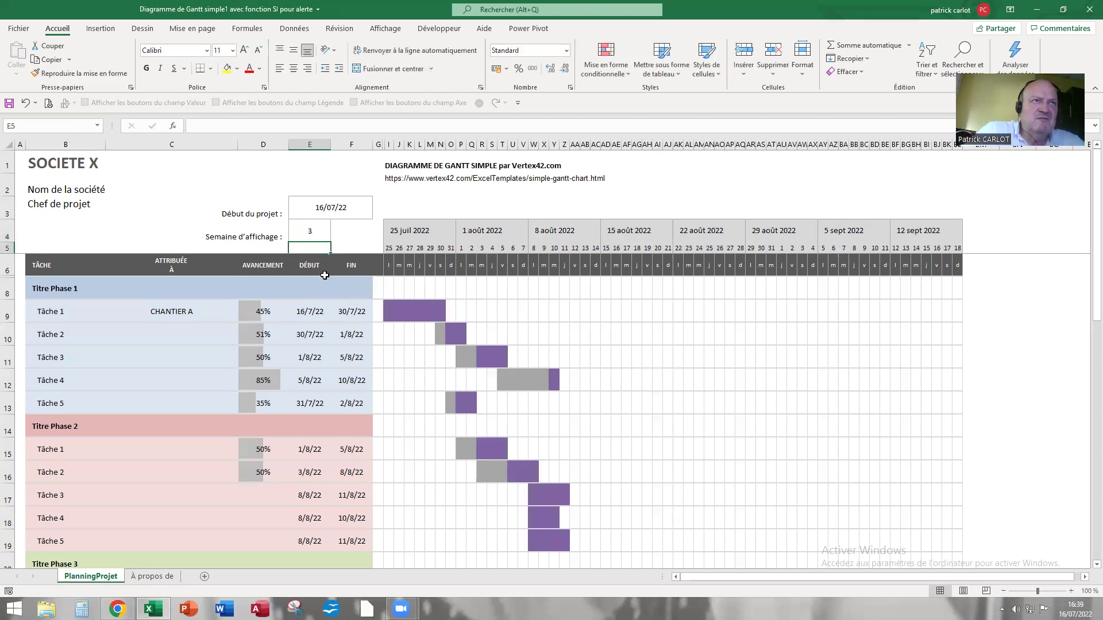
pyautogui.click(316, 232)
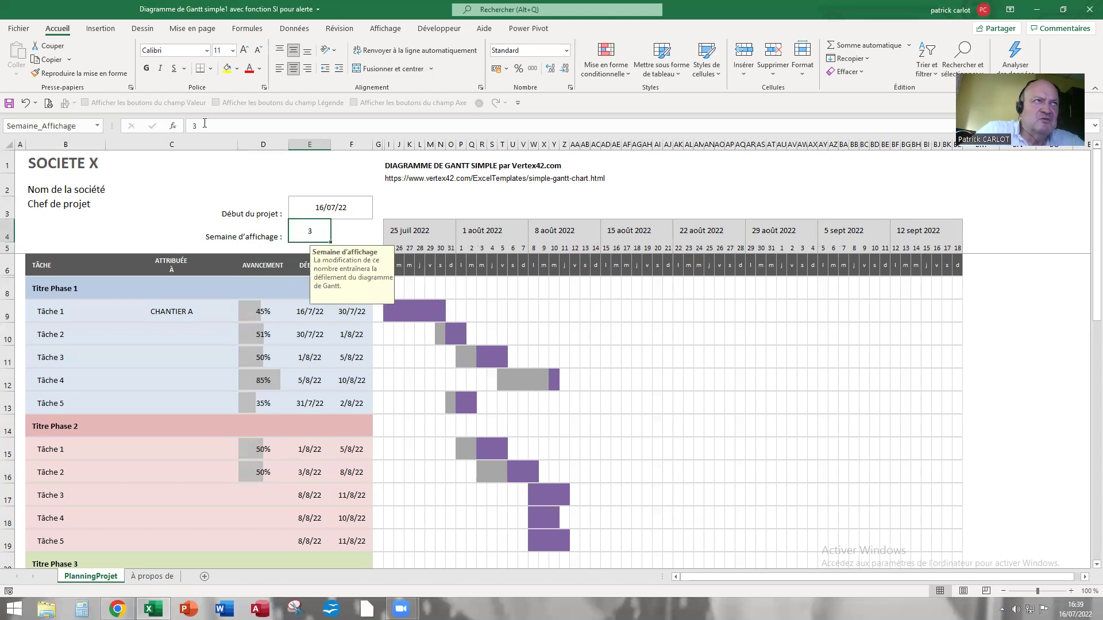
pyautogui.write('1')
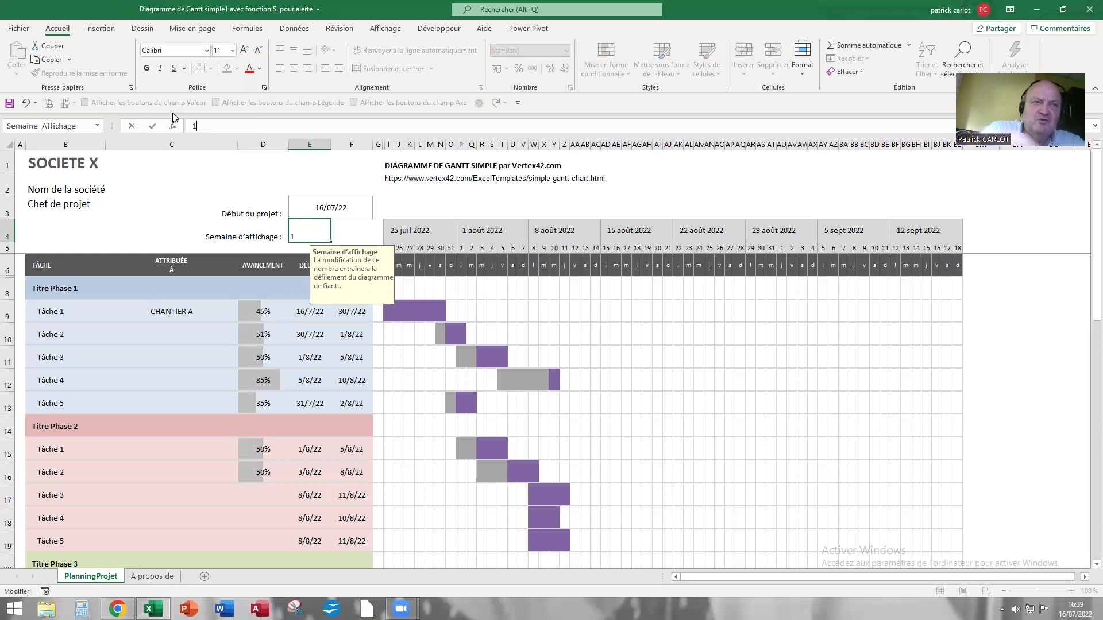
pyautogui.press('Return')
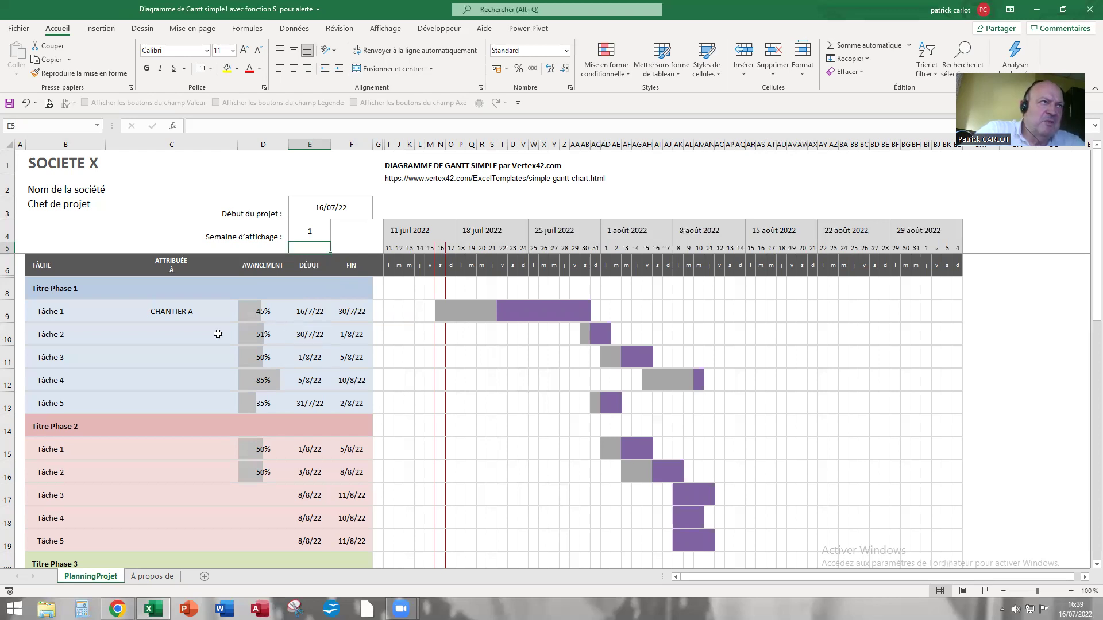
# - Rename Tâche 1 to 'costruction maison au 15 rue VERTE'
pyautogui.click(49, 289)
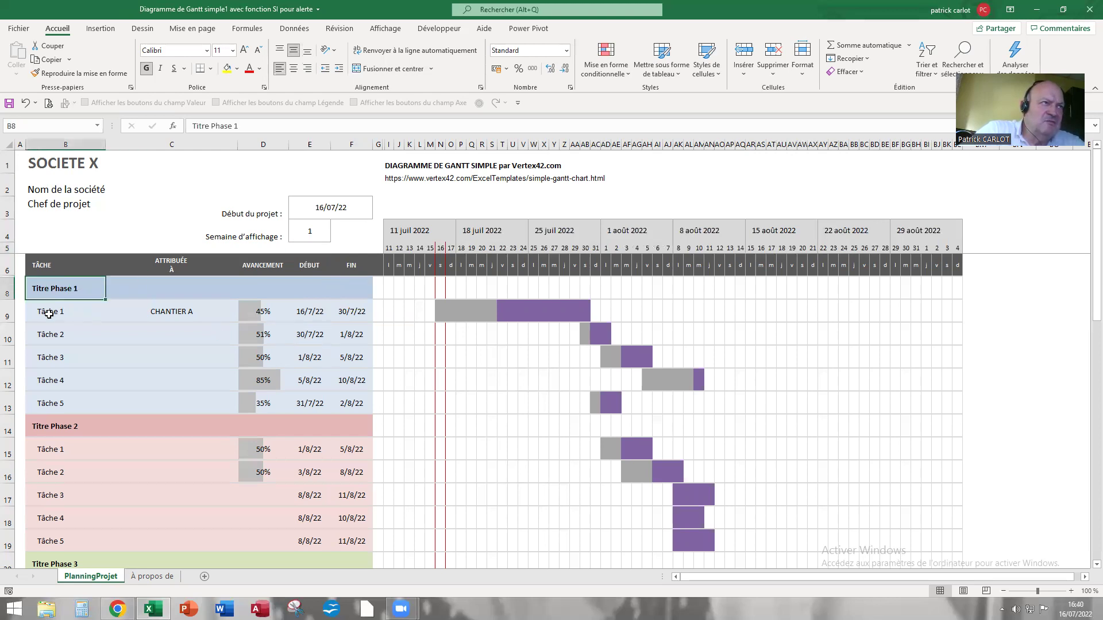
pyautogui.click(49, 311)
pyautogui.click(57, 333)
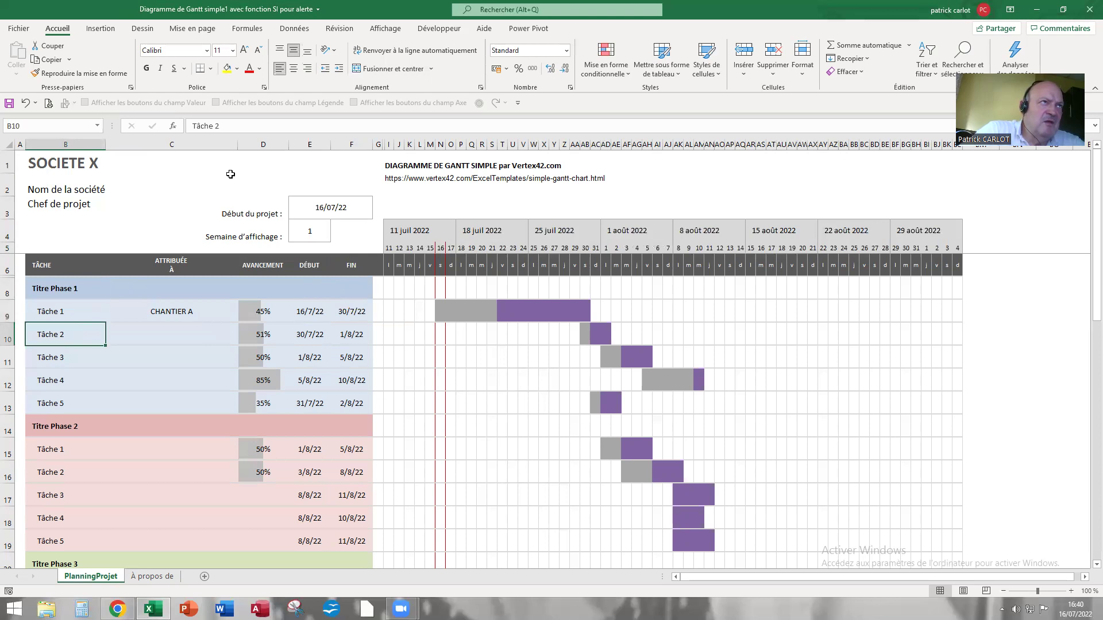
pyautogui.click(77, 313)
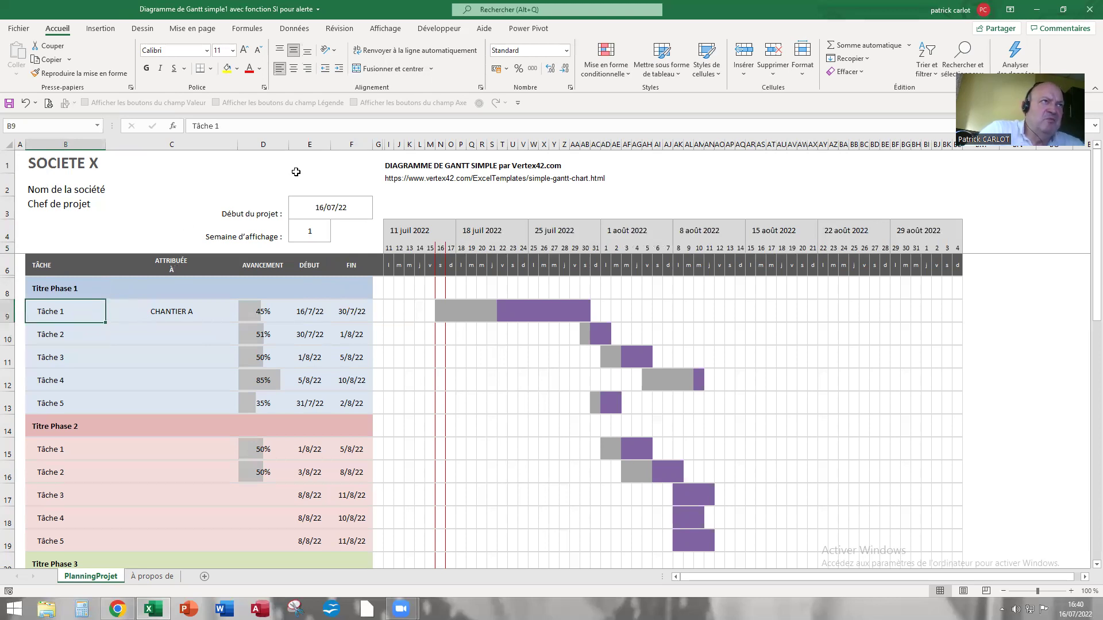
pyautogui.moveTo(191, 124); pyautogui.dragTo(244, 130)
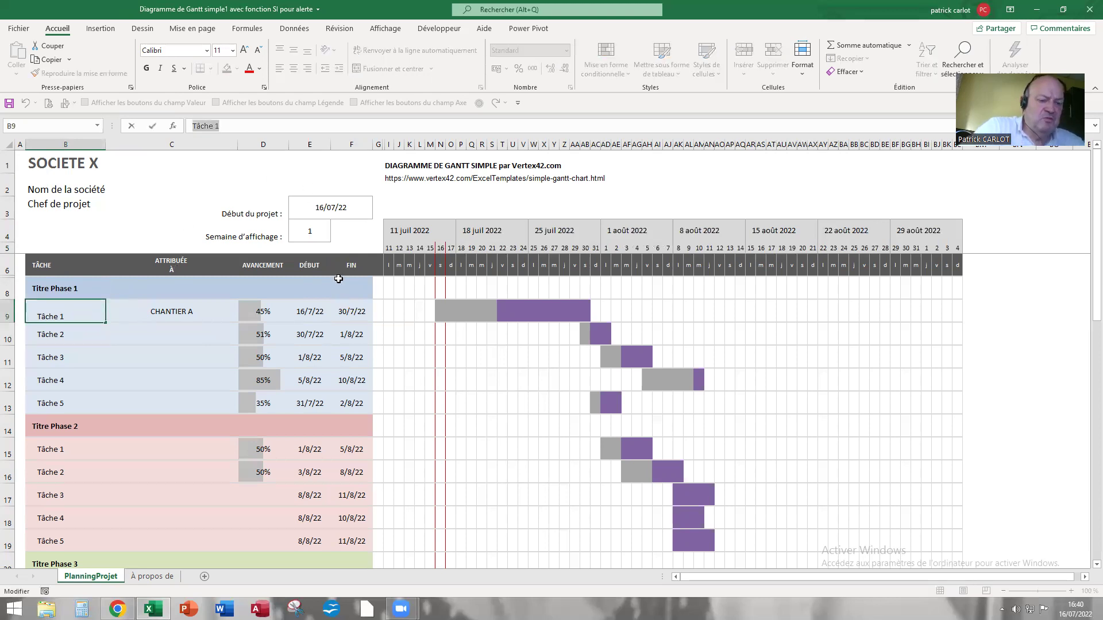
pyautogui.write('costruction mais')
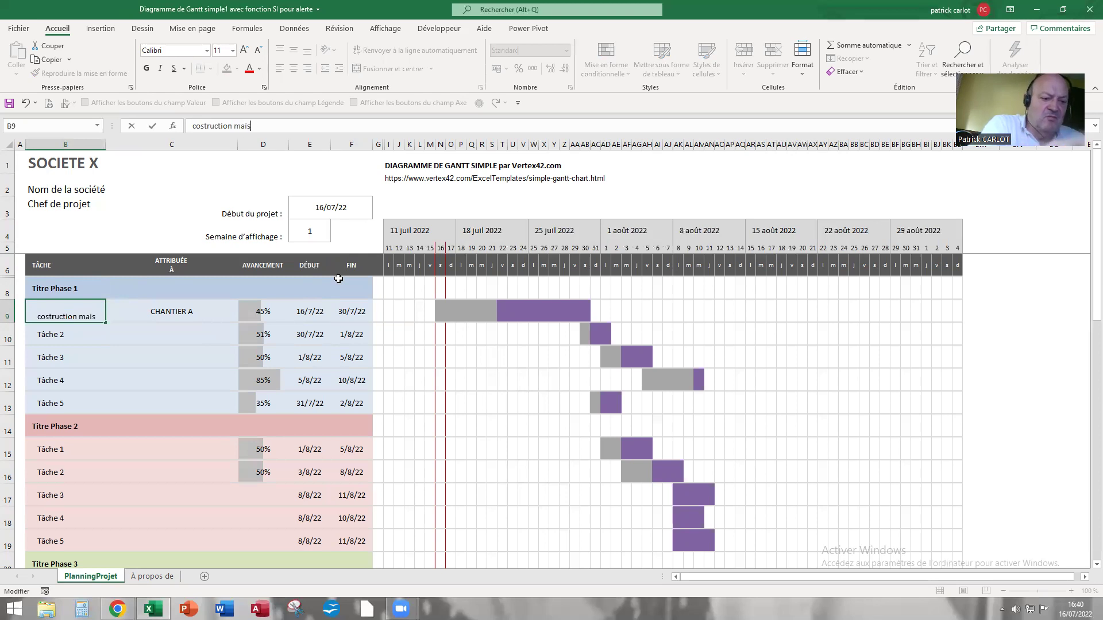
pyautogui.write('rue')
pyautogui.press('BackSpace')
pyautogui.write('au 15 rue VERTE')
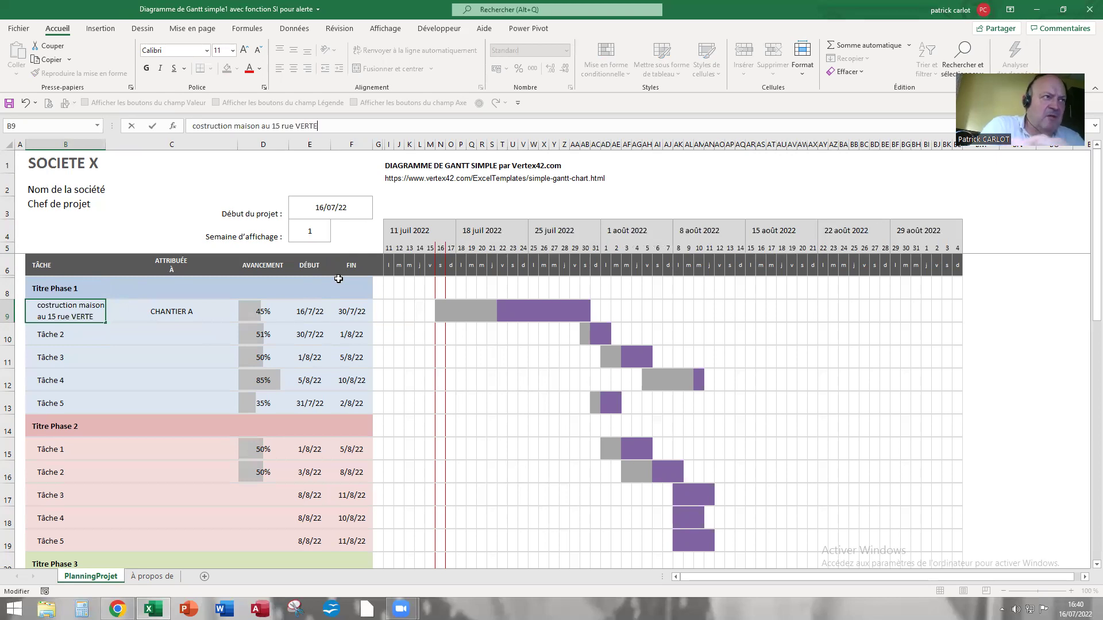
pyautogui.press('Return')
# - Wrap the task name in B9 and drag row 9 taller so it spans three lines
pyautogui.click(95, 310)
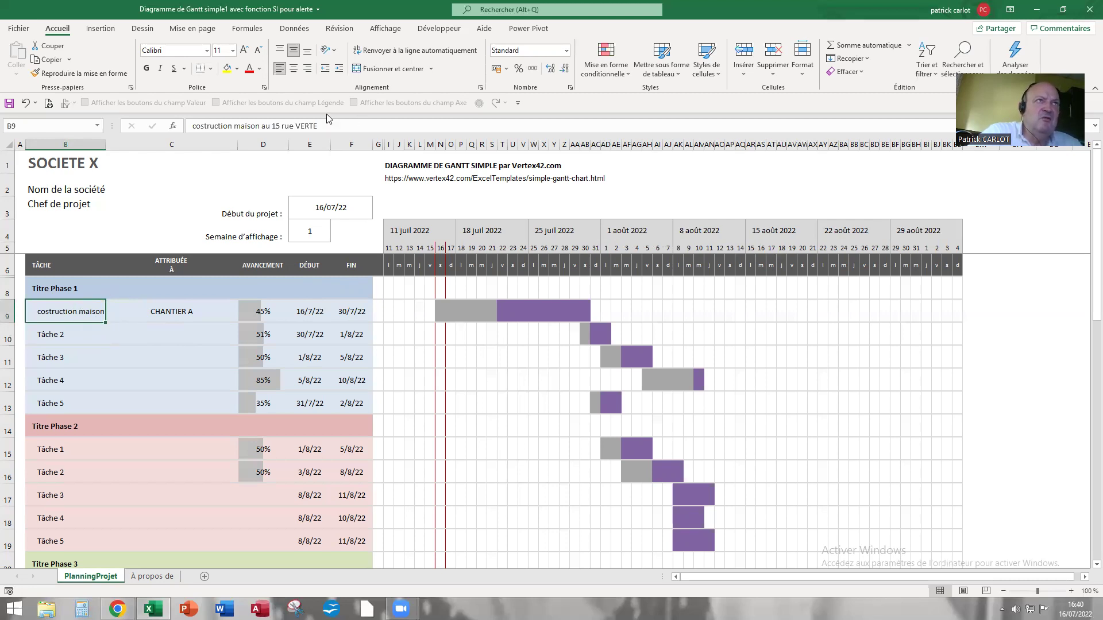
pyautogui.click(433, 53)
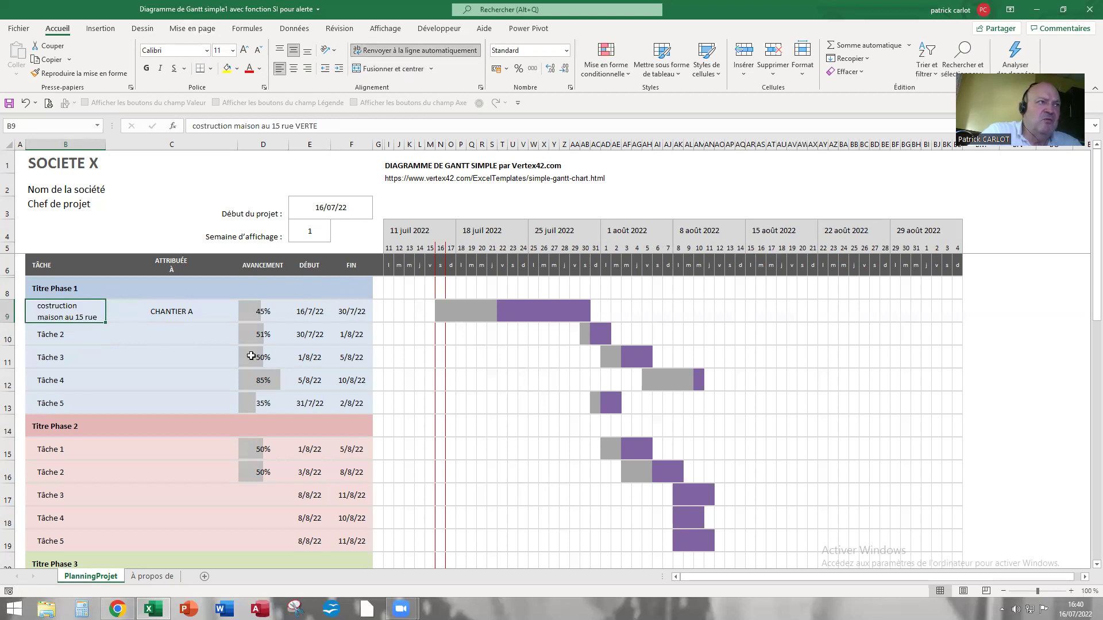
pyautogui.moveTo(6, 322); pyautogui.dragTo(6, 345)
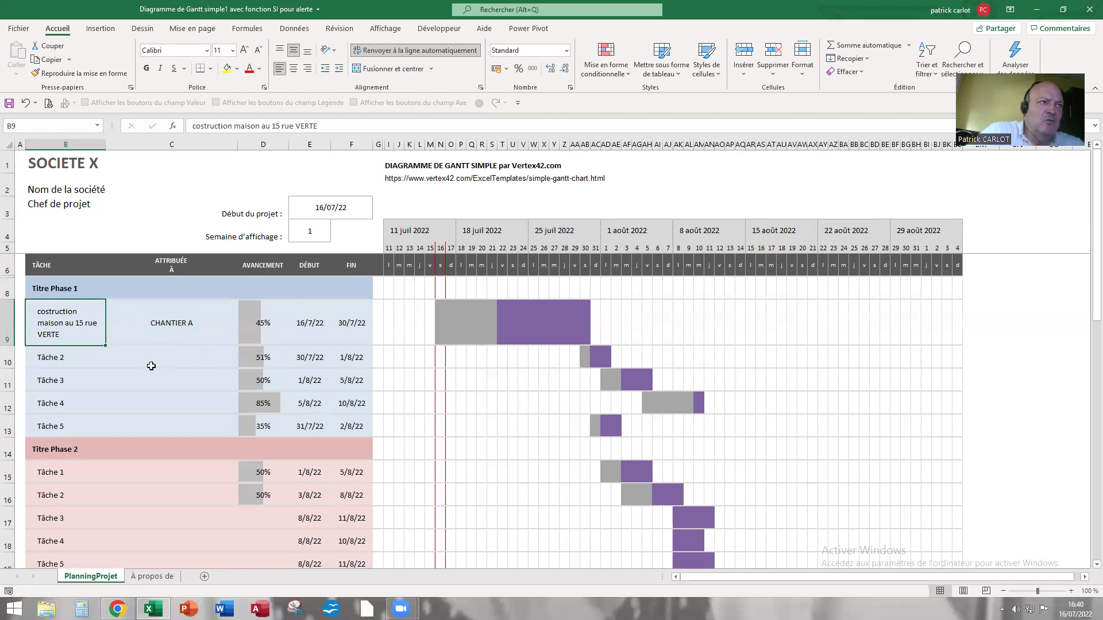
# - Fill CHANTIER A down into C10 and change it to CHANTIER B
pyautogui.click(66, 352)
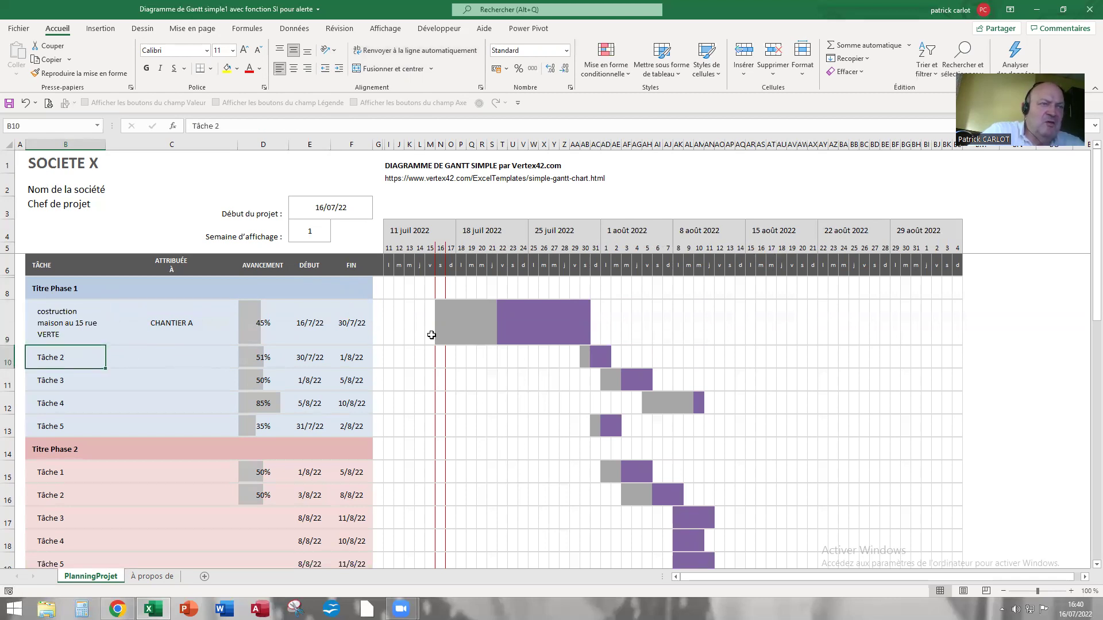
pyautogui.click(184, 358)
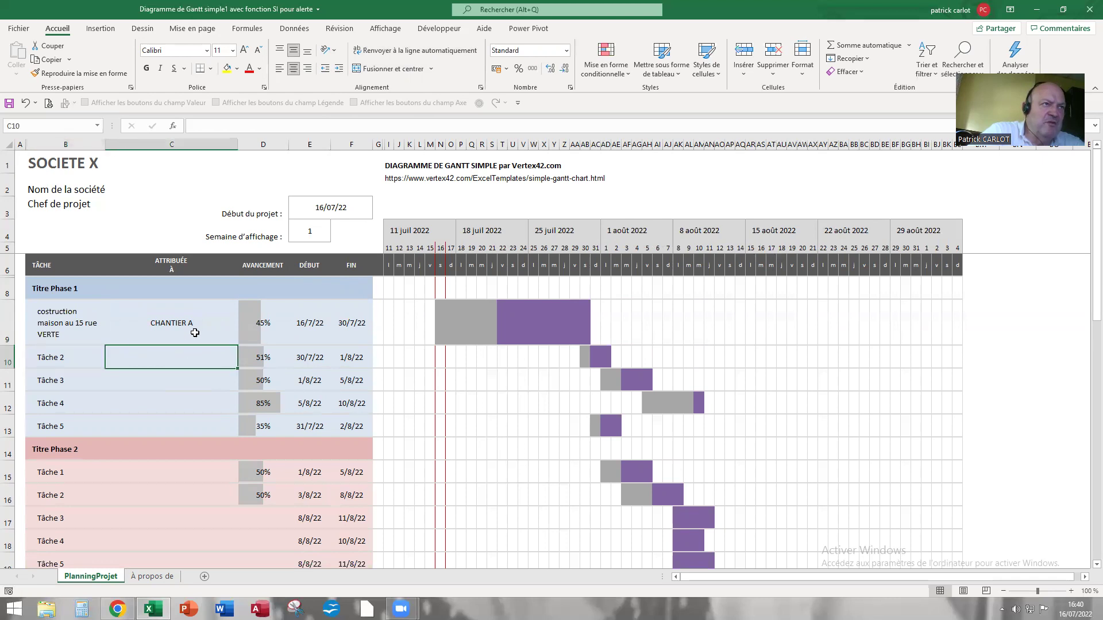
pyautogui.click(191, 327)
pyautogui.moveTo(236, 344); pyautogui.dragTo(195, 357)
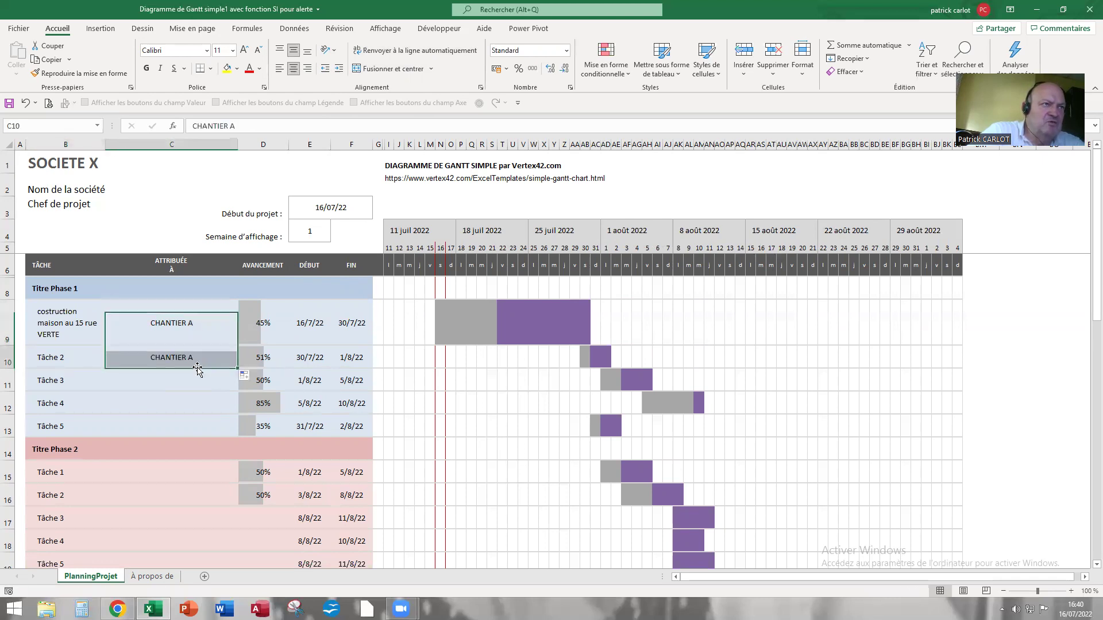
pyautogui.click(195, 351)
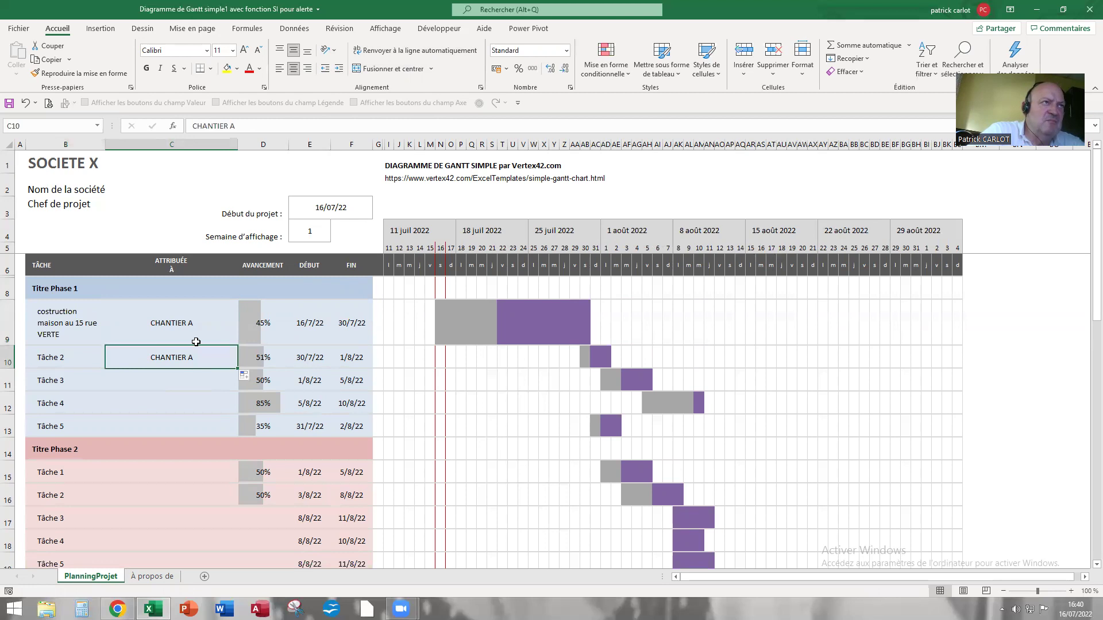
pyautogui.doubleClick(232, 126)
pyautogui.write('B')
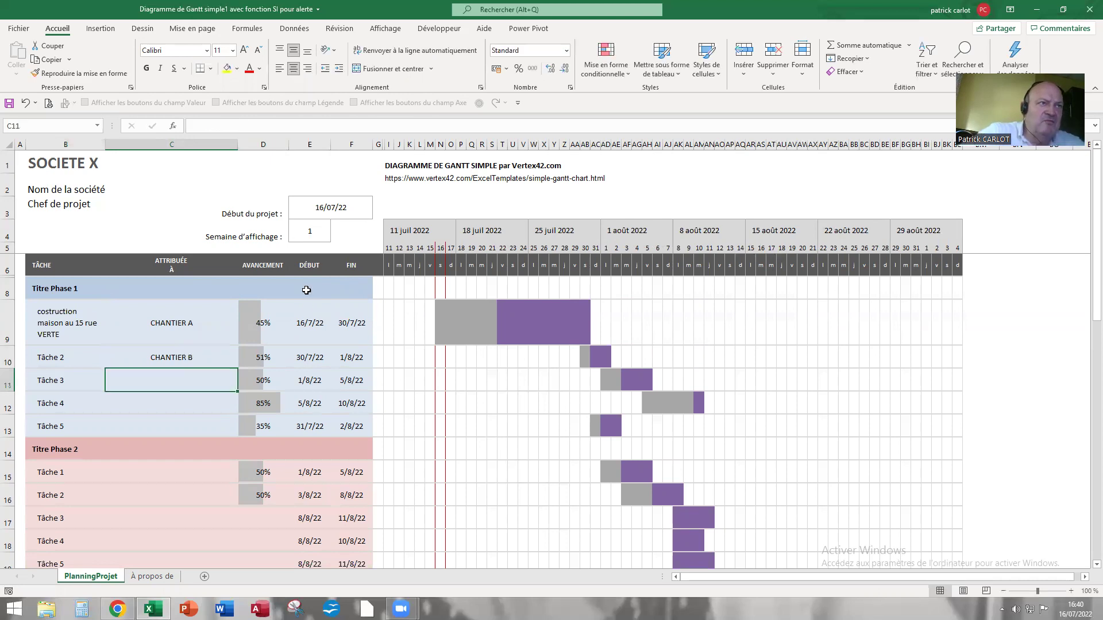
# - Check the first task's progress, start date and end date cells
pyautogui.click(261, 325)
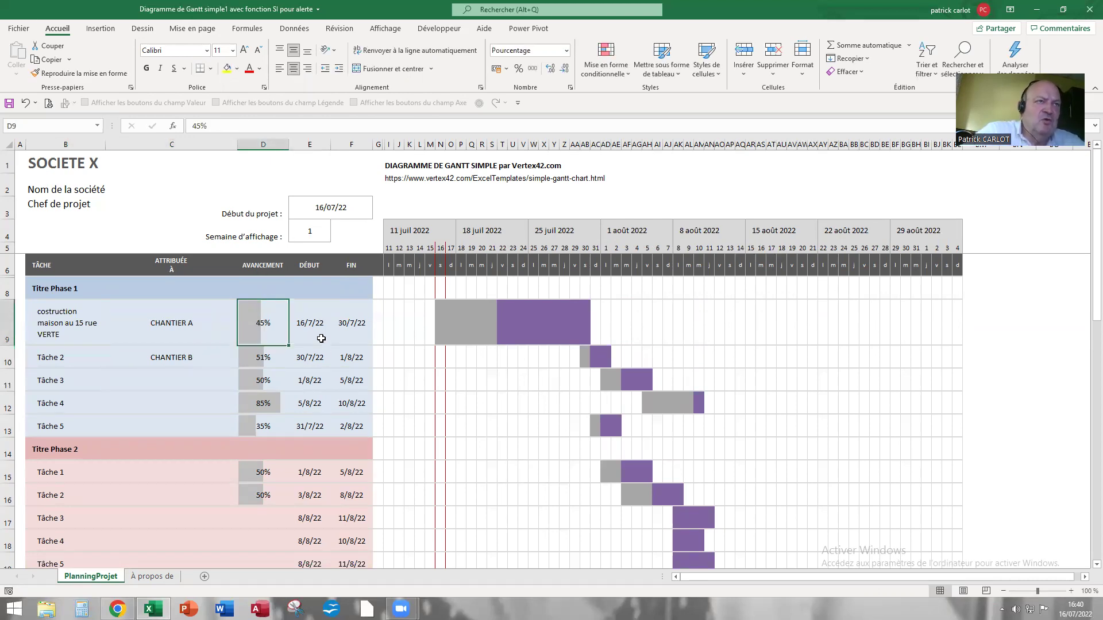
pyautogui.click(303, 324)
pyautogui.click(341, 326)
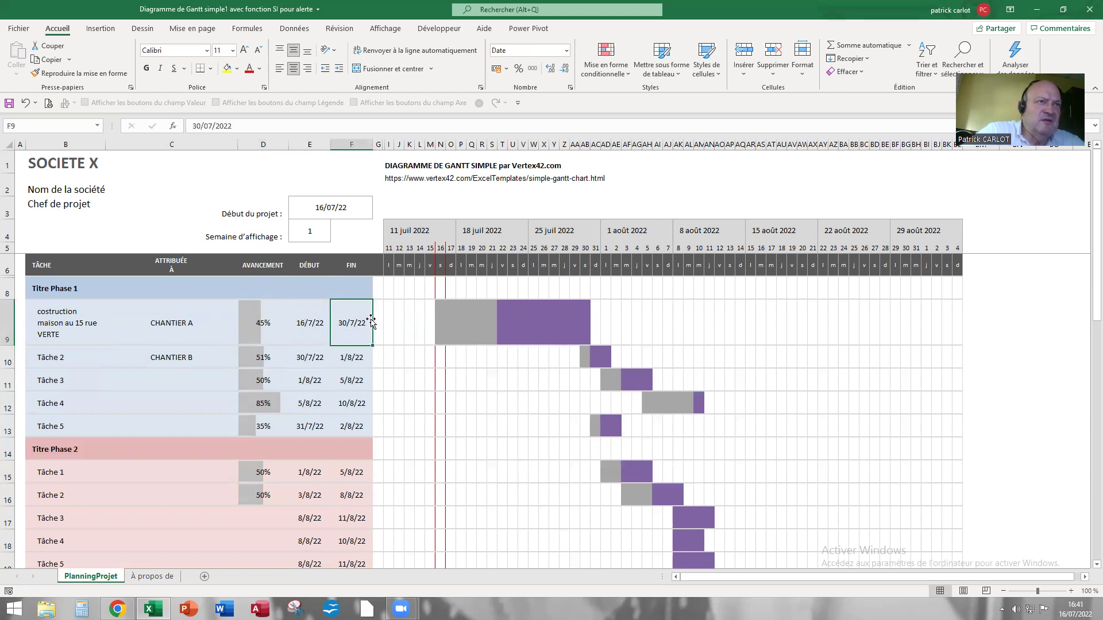
pyautogui.click(314, 359)
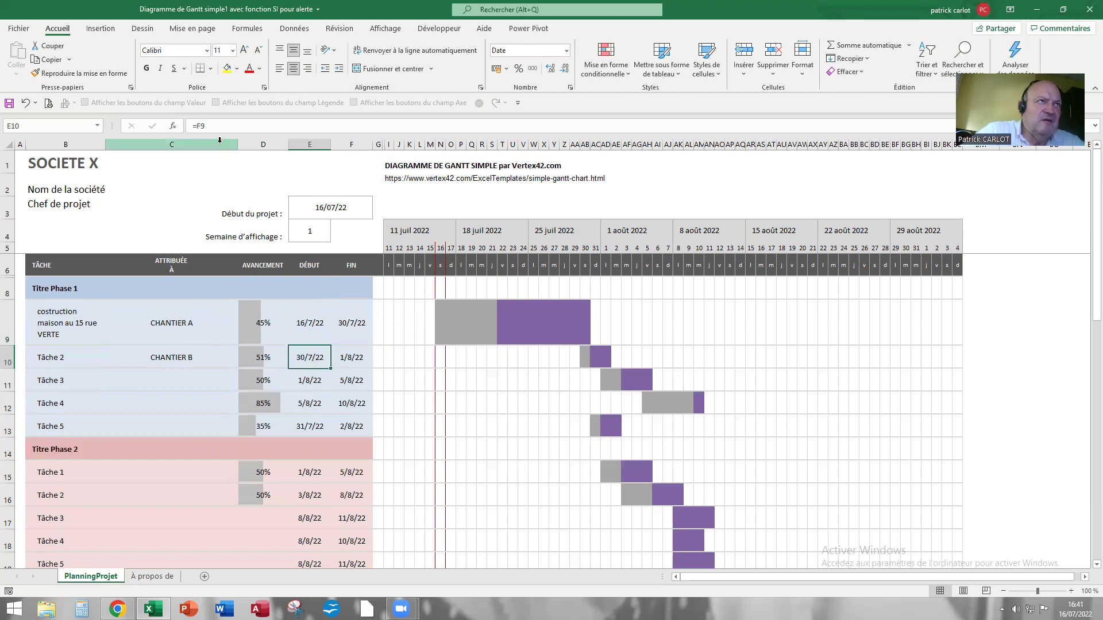
pyautogui.click(359, 358)
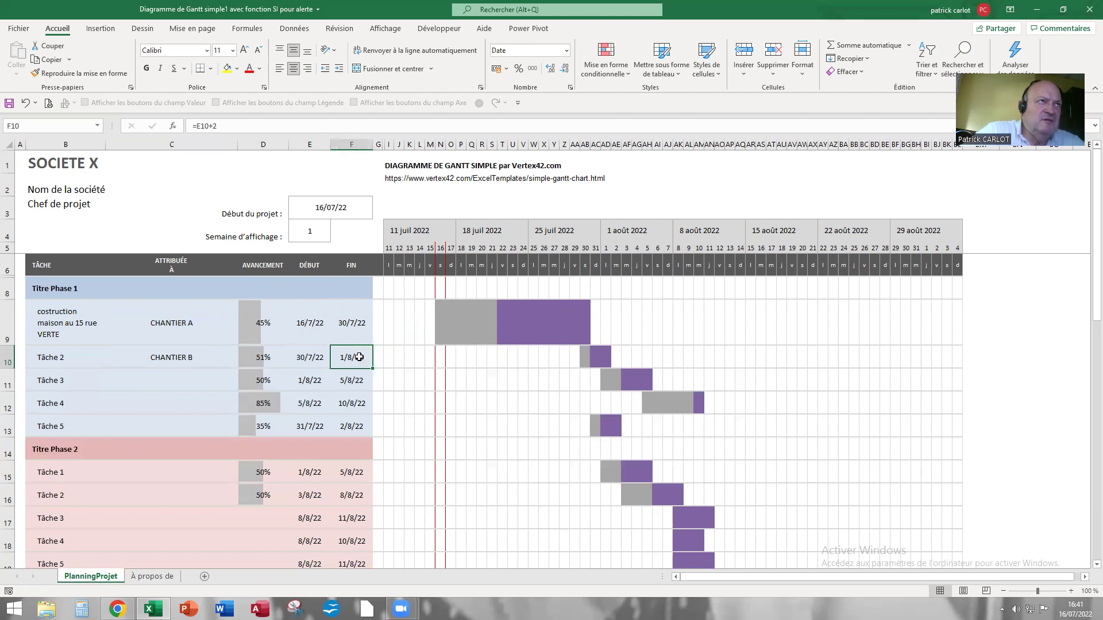
pyautogui.click(304, 380)
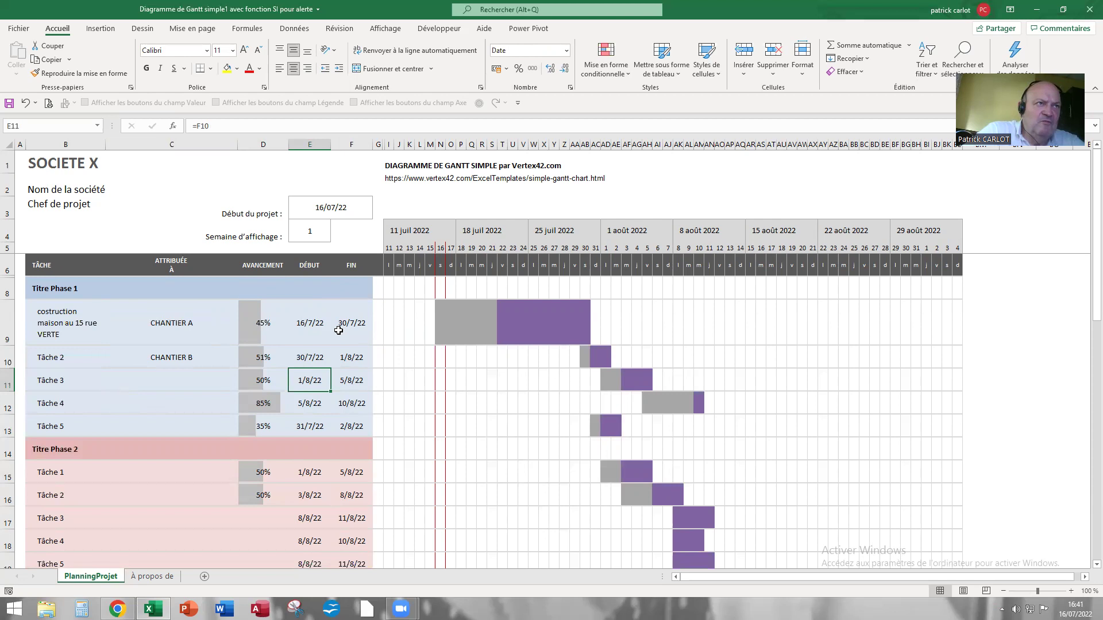
pyautogui.click(260, 323)
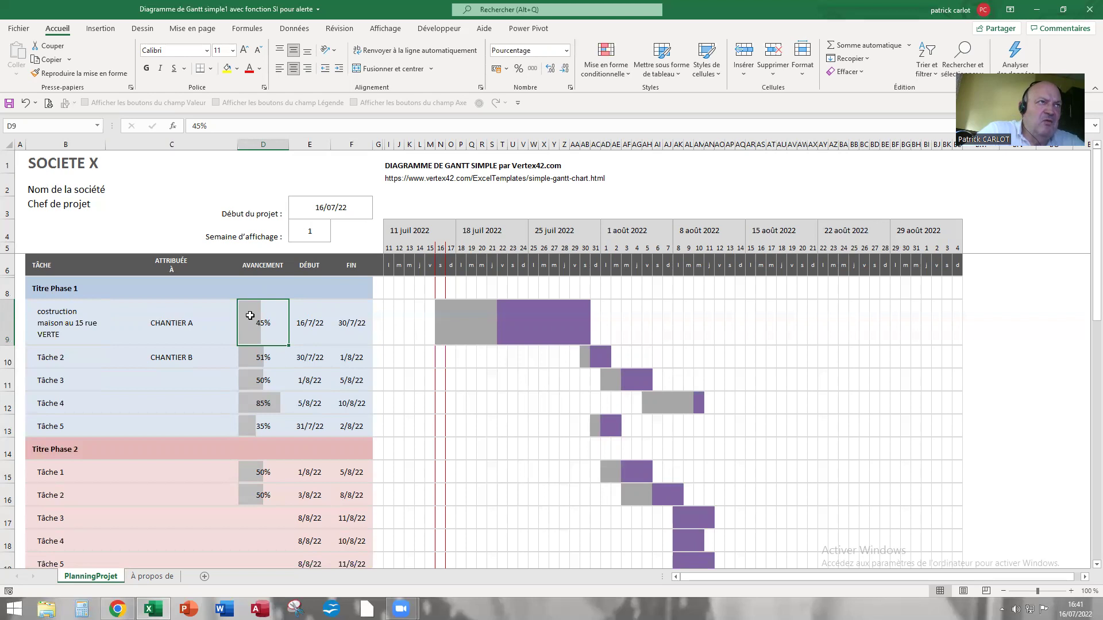
pyautogui.click(197, 124)
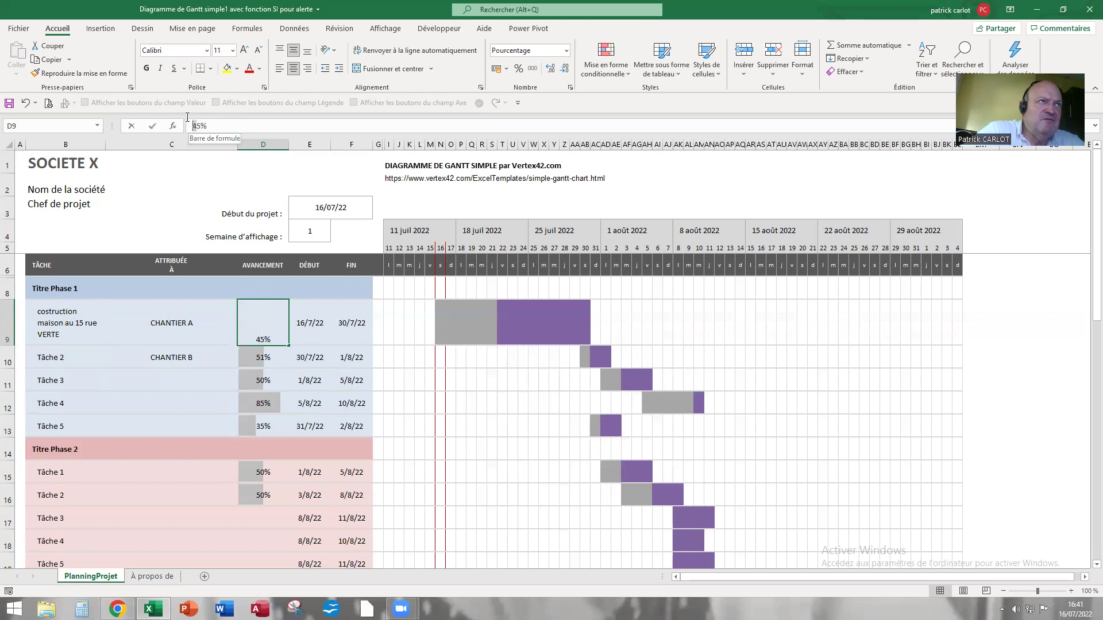
pyautogui.moveTo(200, 125); pyautogui.dragTo(188, 129)
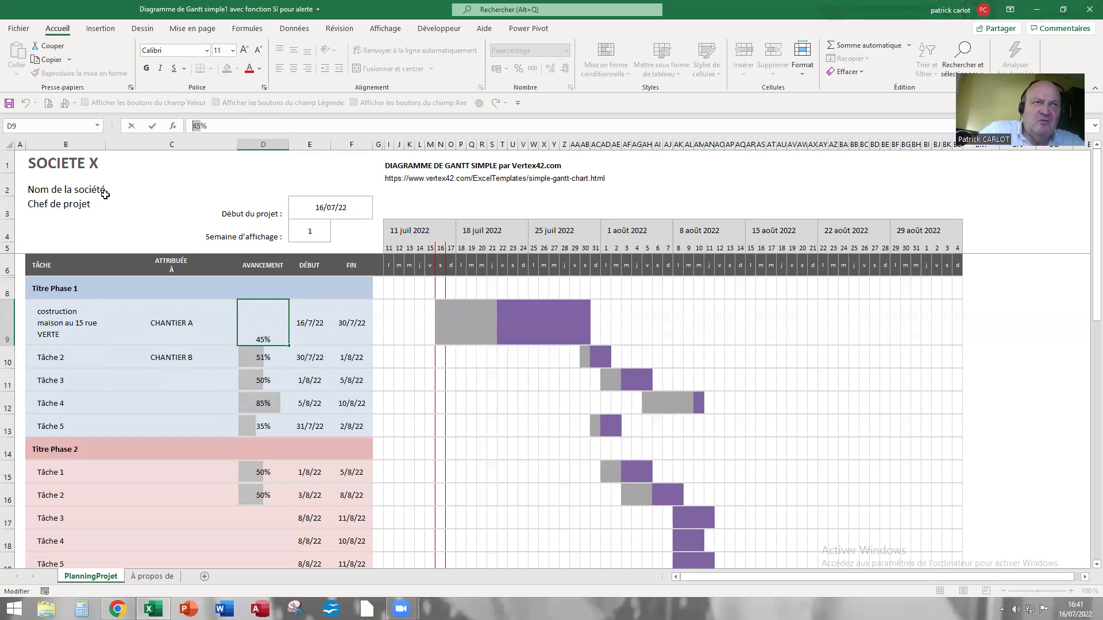
pyautogui.write('20')
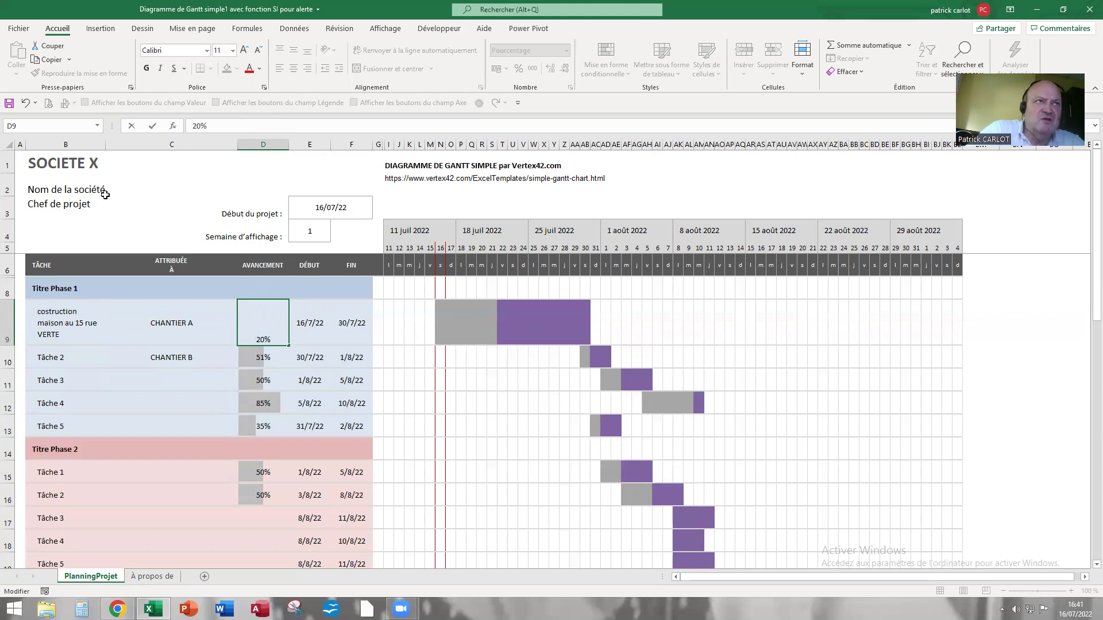
pyautogui.press('Return')
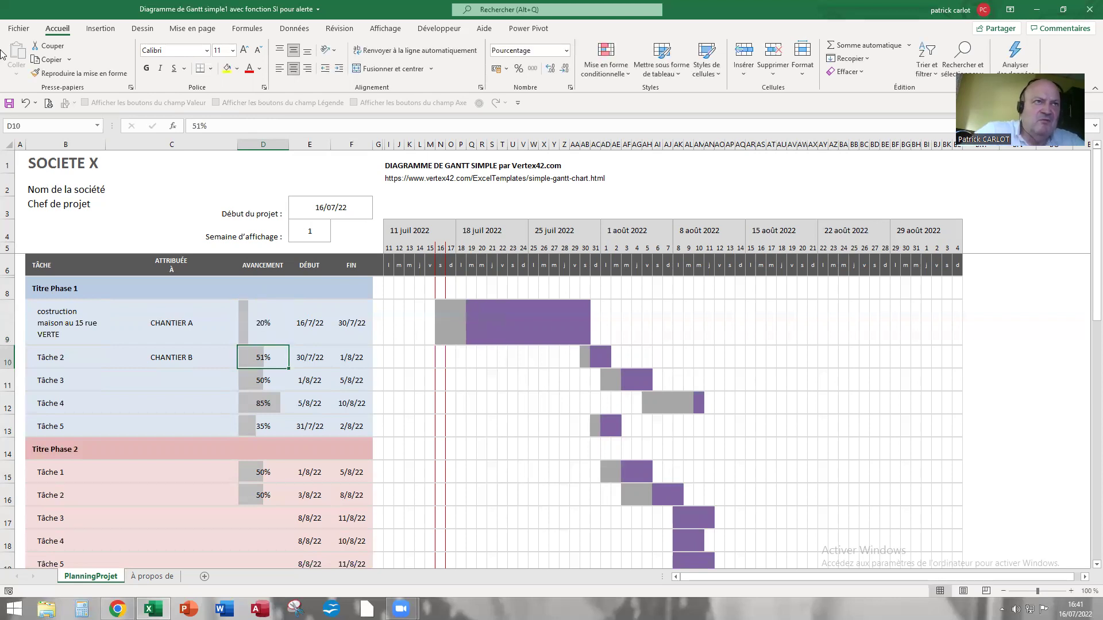
pyautogui.click(247, 322)
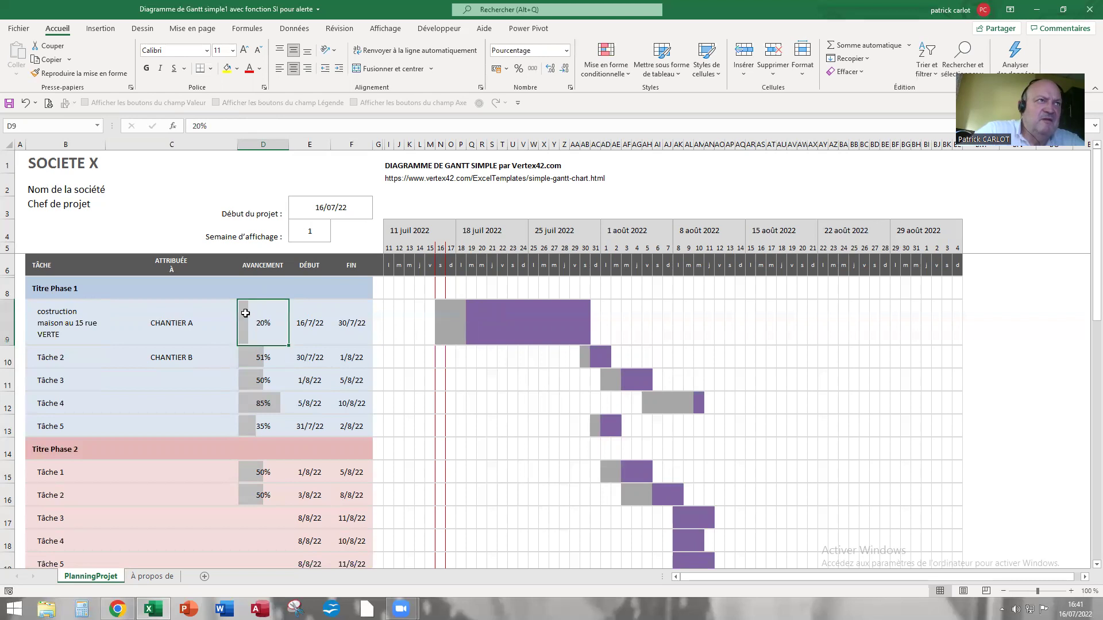
pyautogui.moveTo(198, 126); pyautogui.dragTo(188, 122)
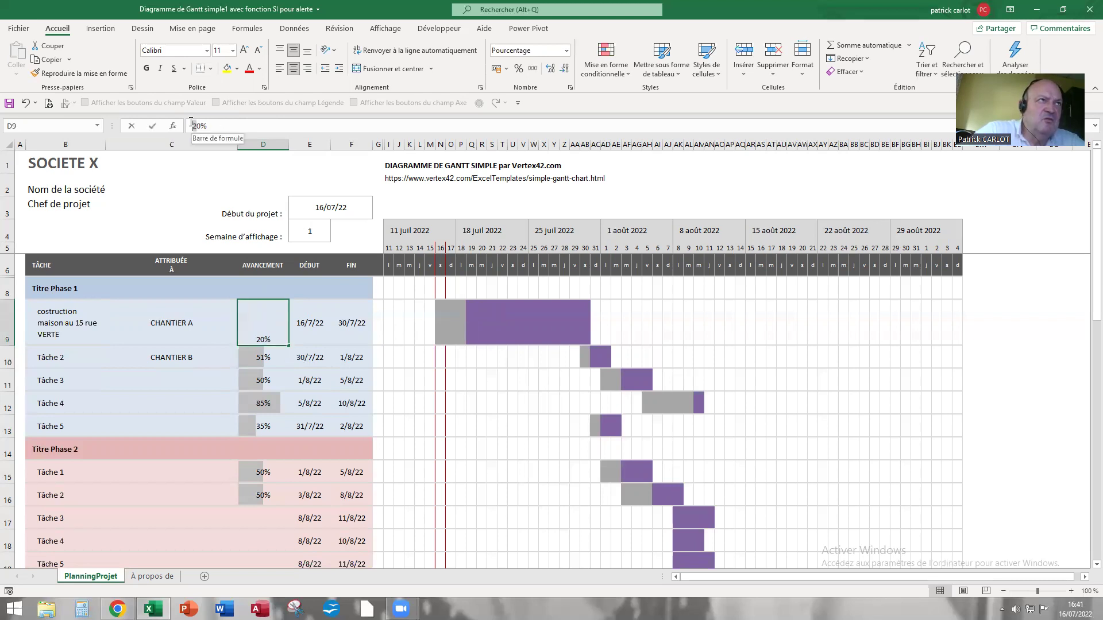
pyautogui.write('8')
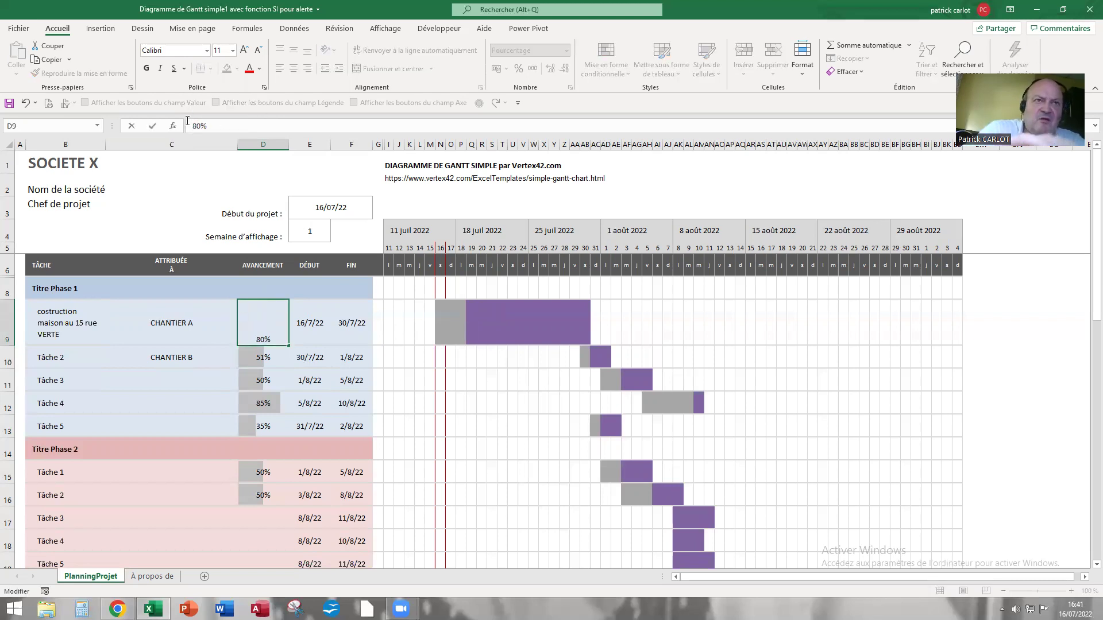
pyautogui.press('Return')
pyautogui.click(245, 312)
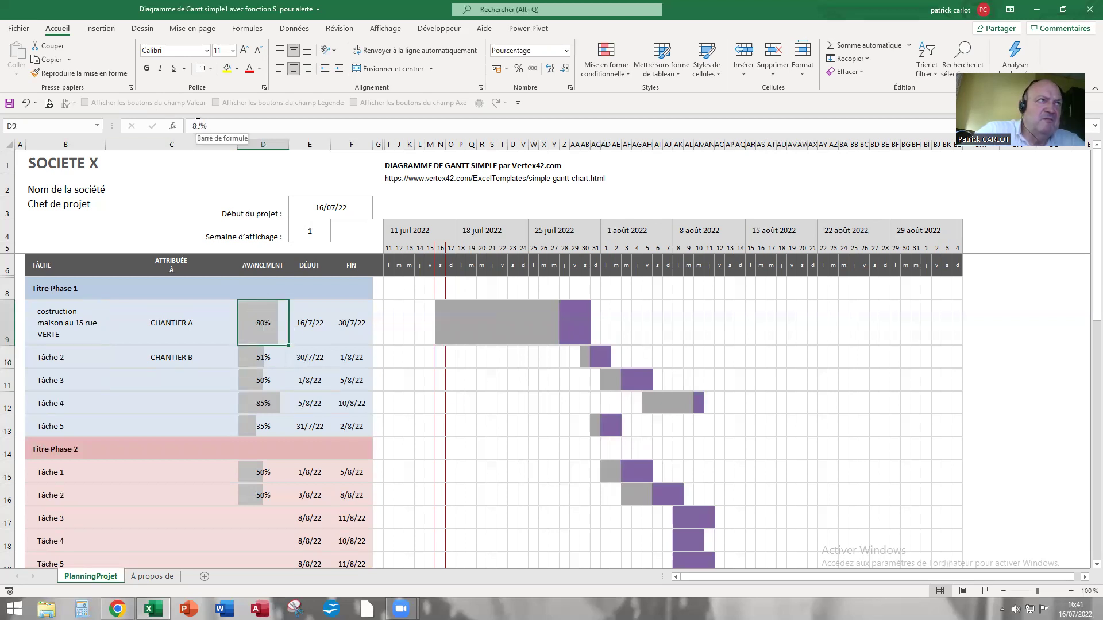
pyautogui.moveTo(197, 126); pyautogui.dragTo(192, 118)
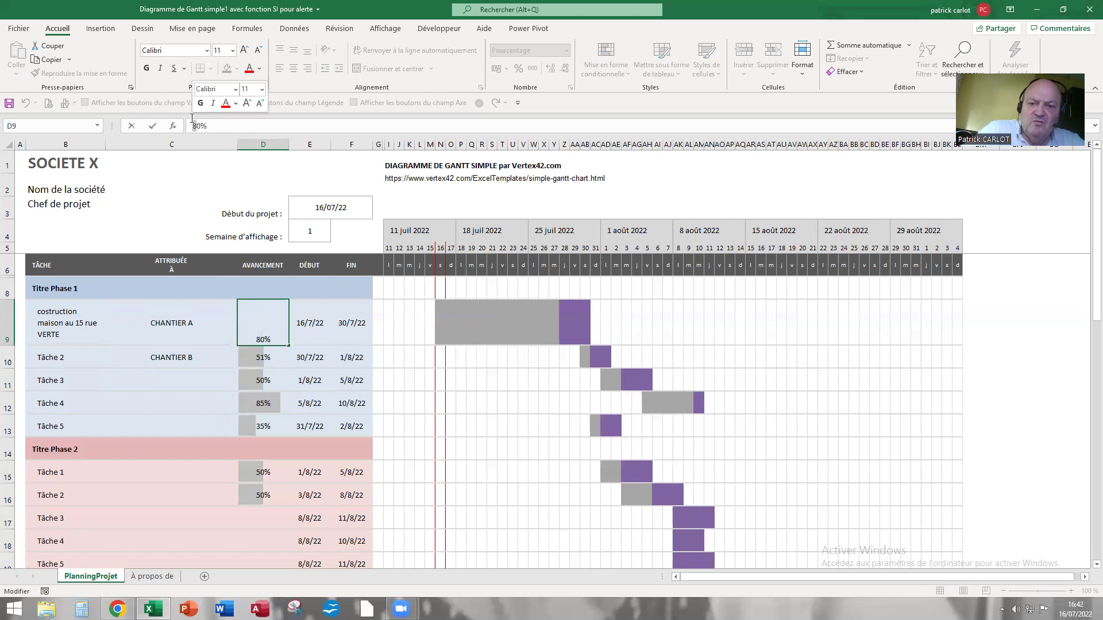
pyautogui.write('45')
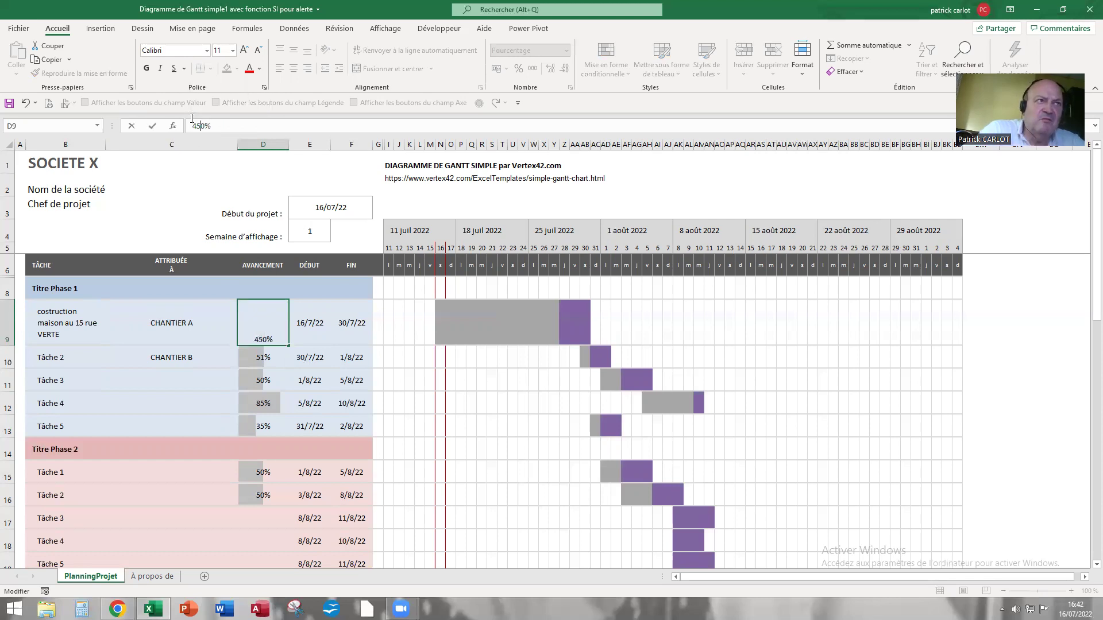
pyautogui.hotkey('ctrl', 'Return')
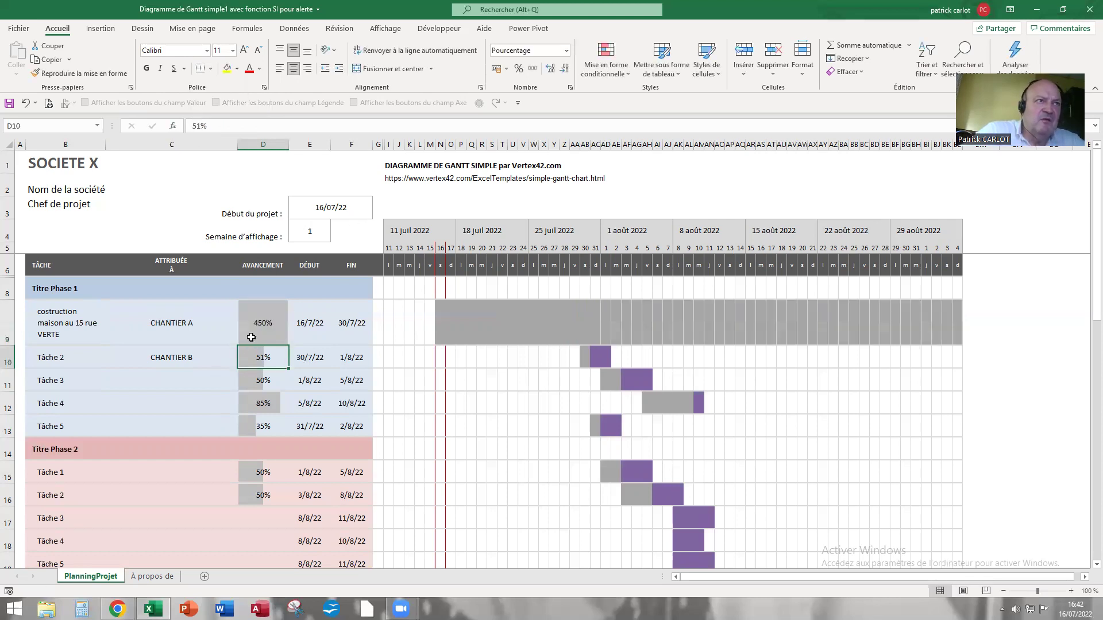
pyautogui.click(203, 125)
pyautogui.press('BackSpace')
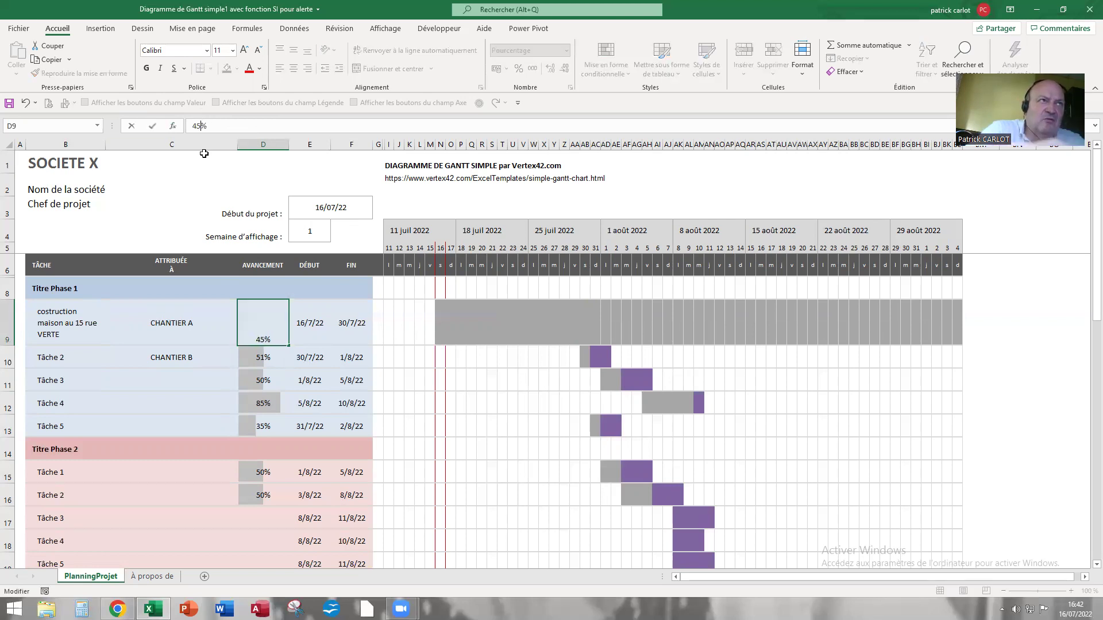
pyautogui.press('Return')
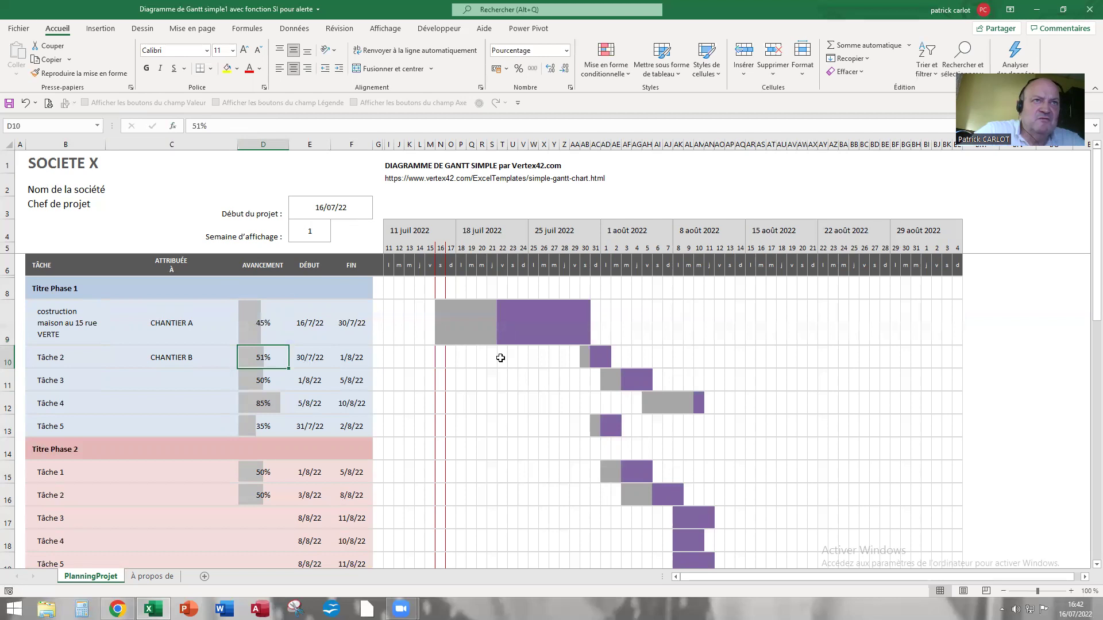
pyautogui.click(598, 315)
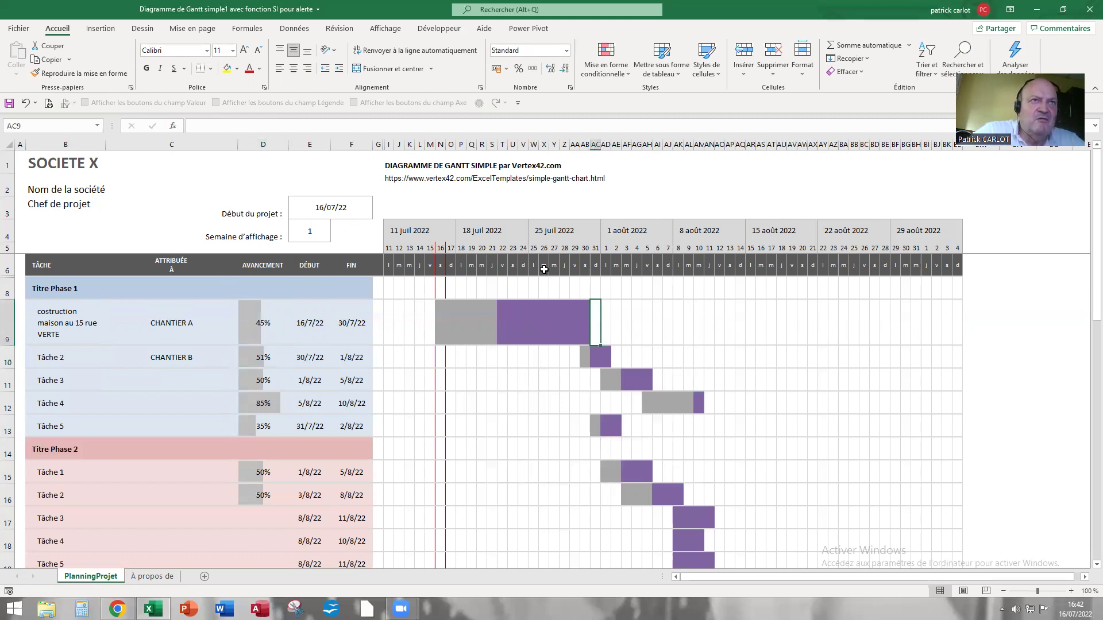
# - Enter =SI(D9>=80%;"n'avez-vous rien oublié pour ce chantier ?";"") in AC9
pyautogui.click(196, 123)
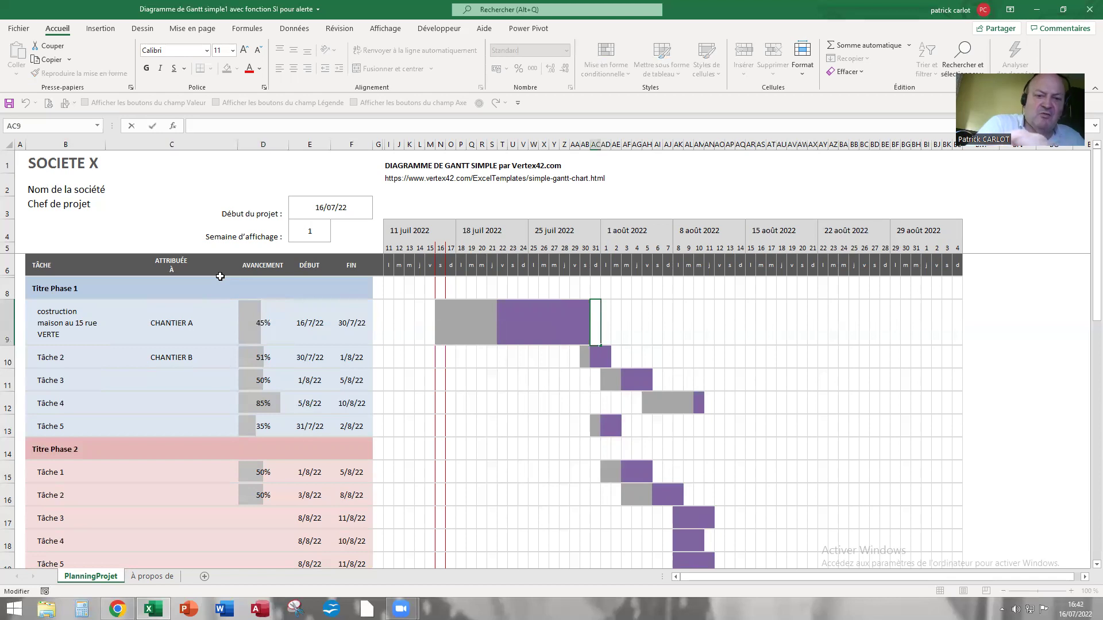
pyautogui.write('=SI(')
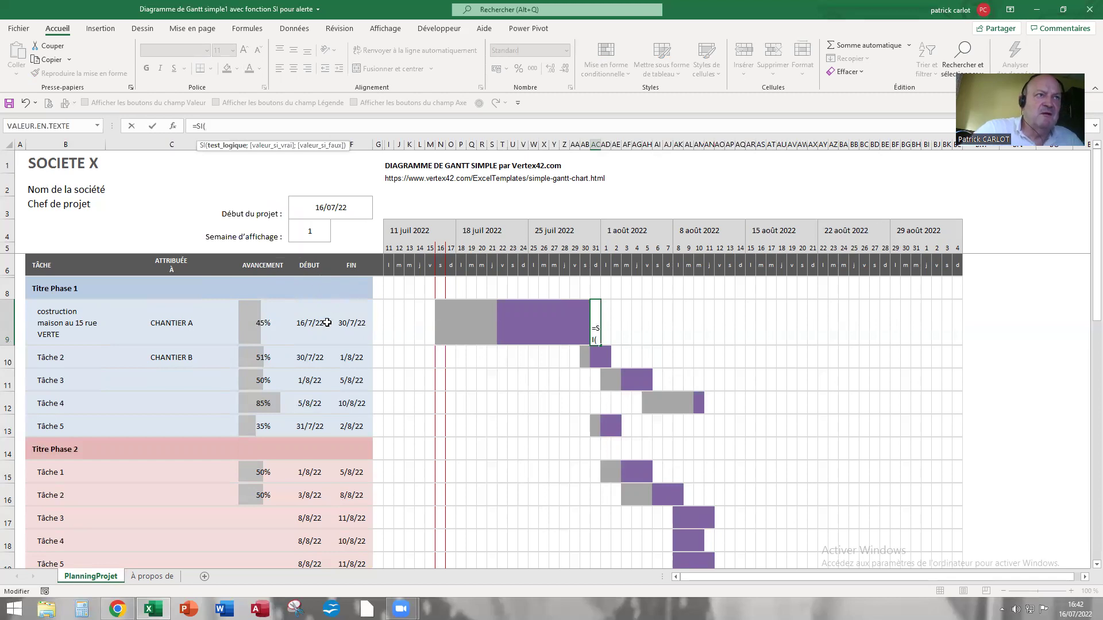
pyautogui.click(253, 323)
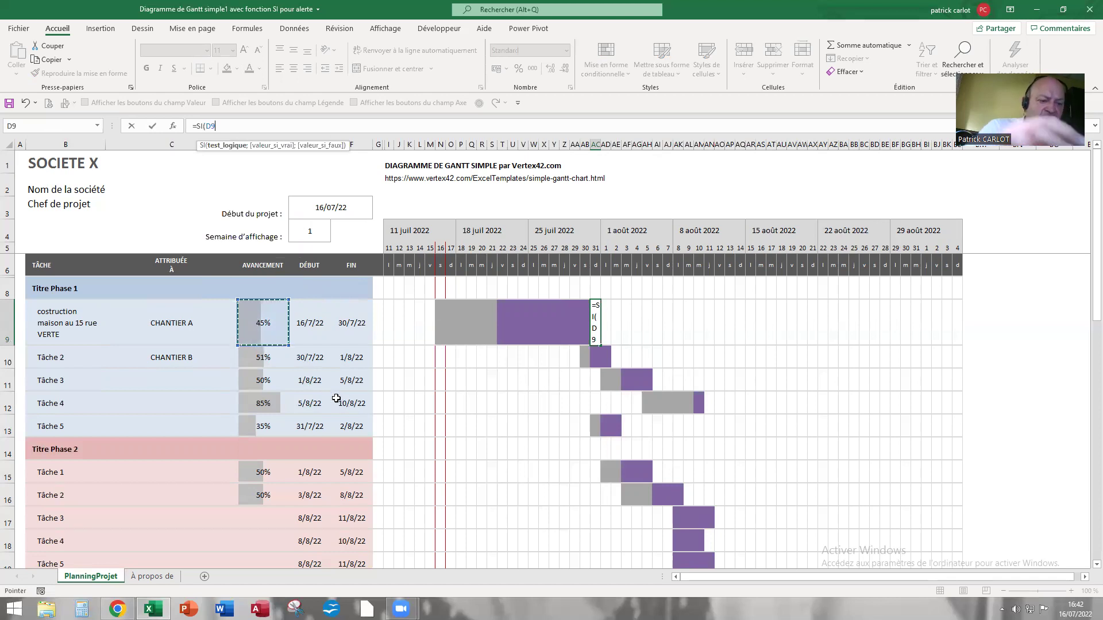
pyautogui.write('>')
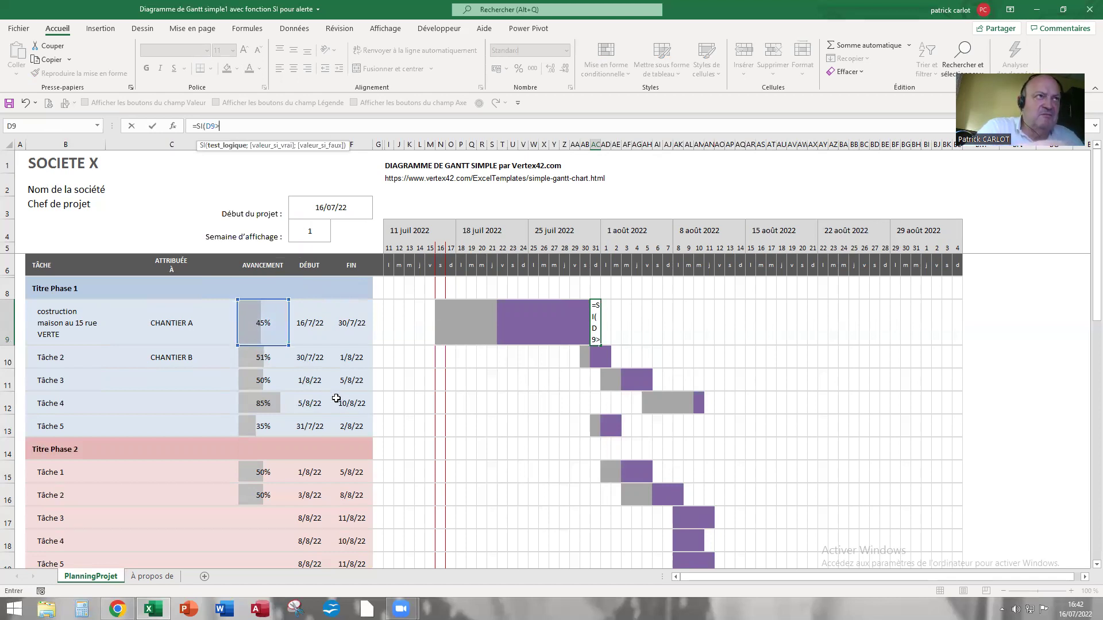
pyautogui.write('=80')
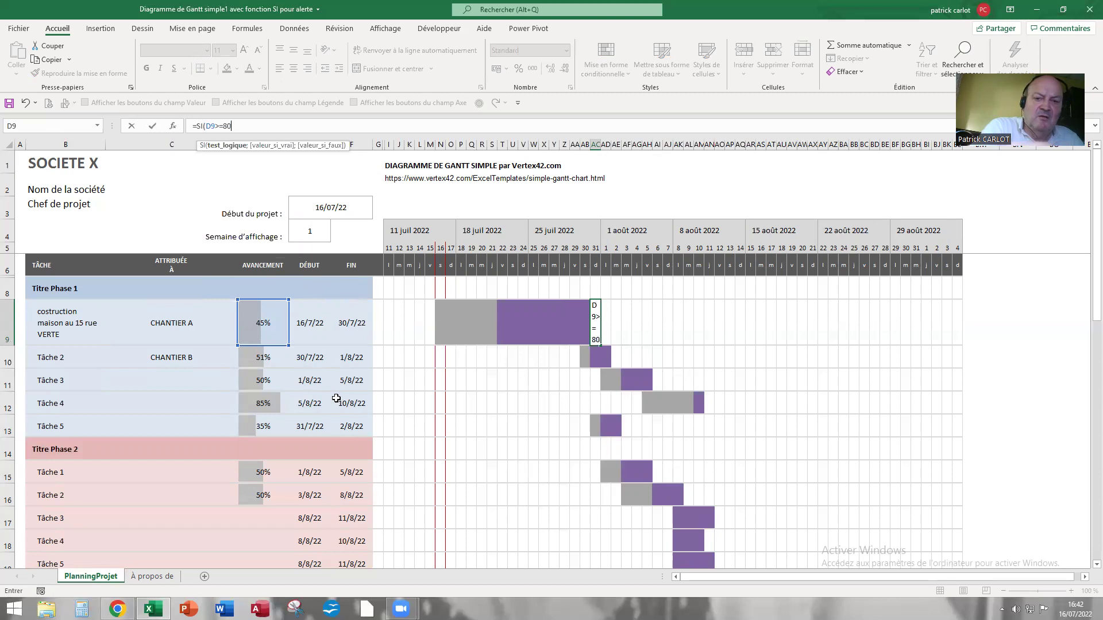
pyautogui.write('%')
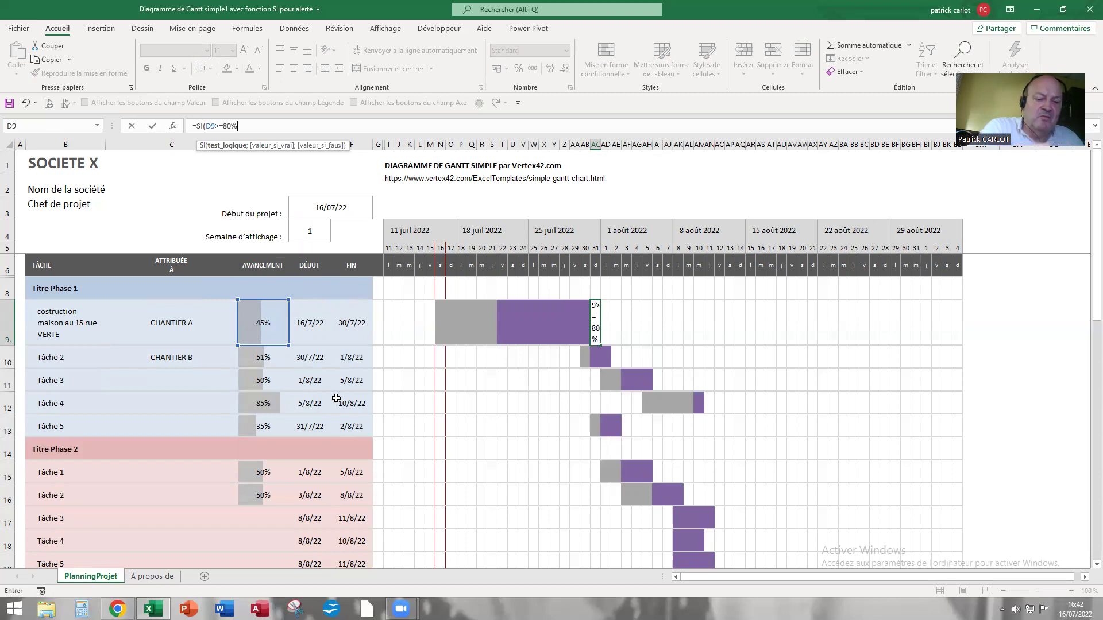
pyautogui.write(';')
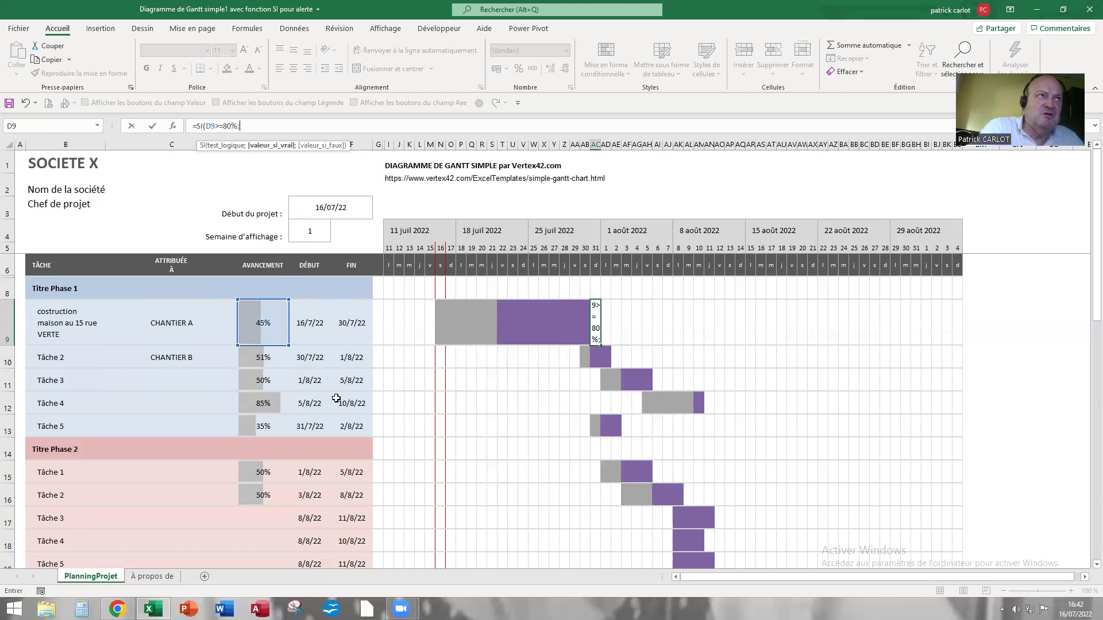
pyautogui.write('"')
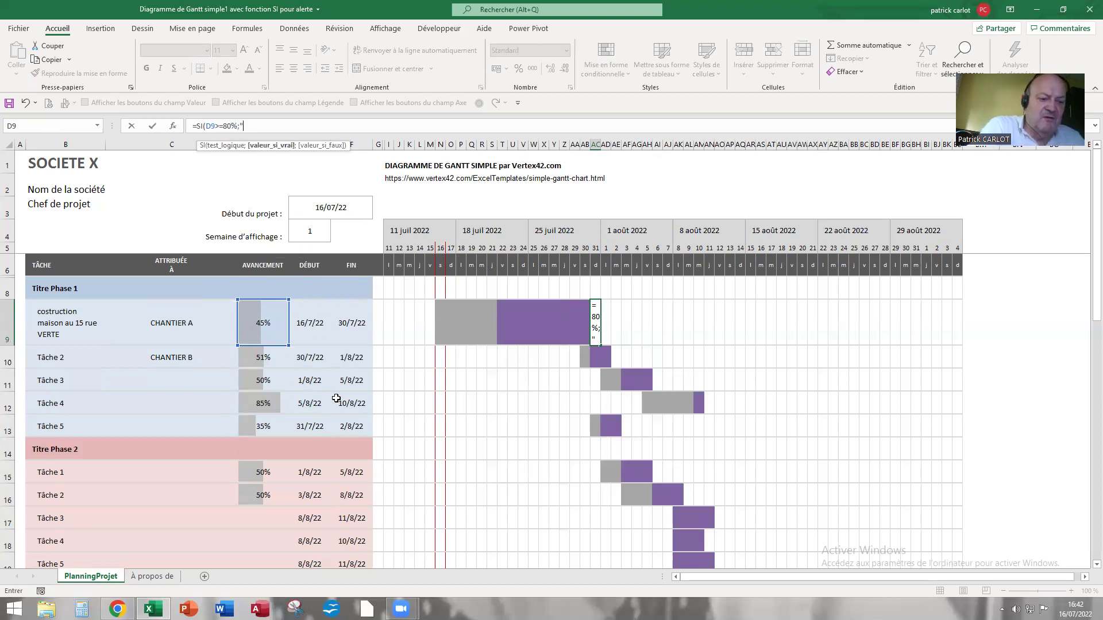
pyautogui.write("n'avez-vous rien o")
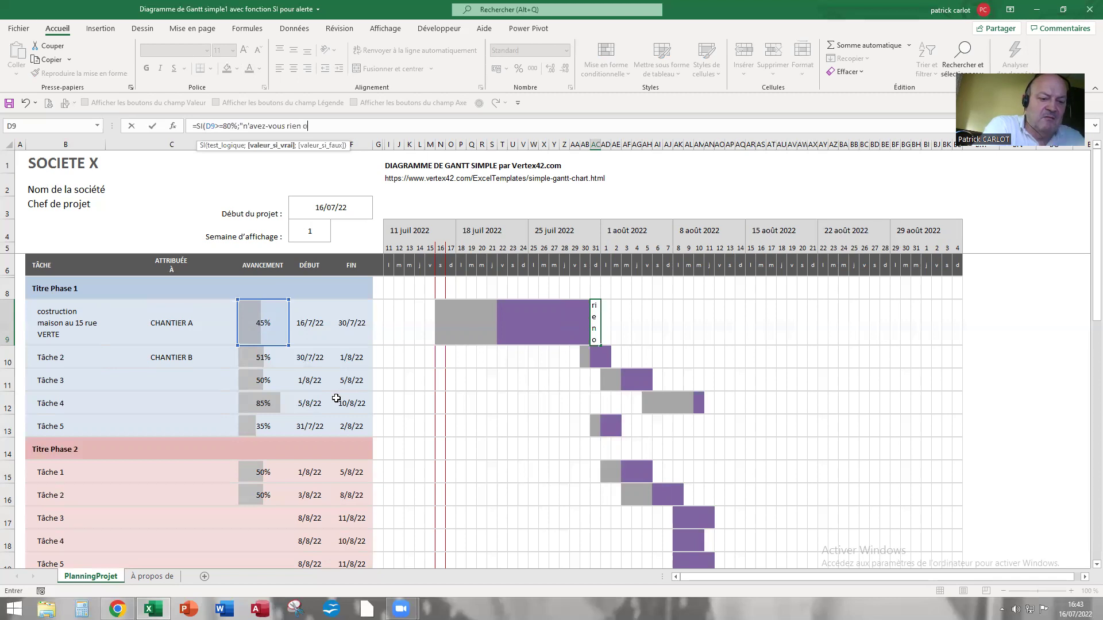
pyautogui.write('ublié pour ce chant')
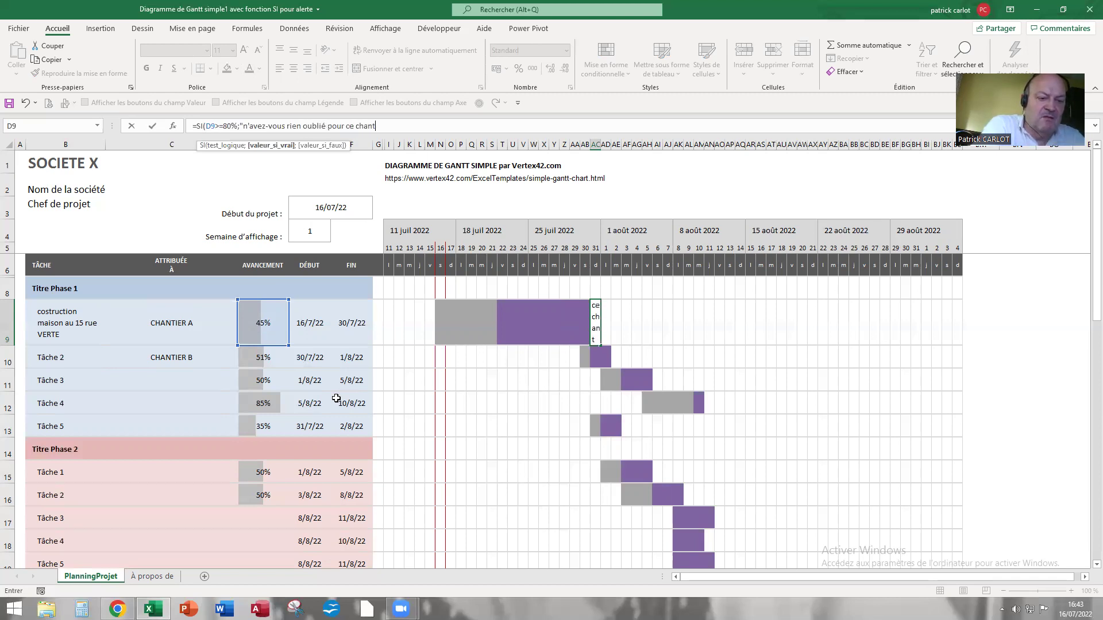
pyautogui.write('ier ?')
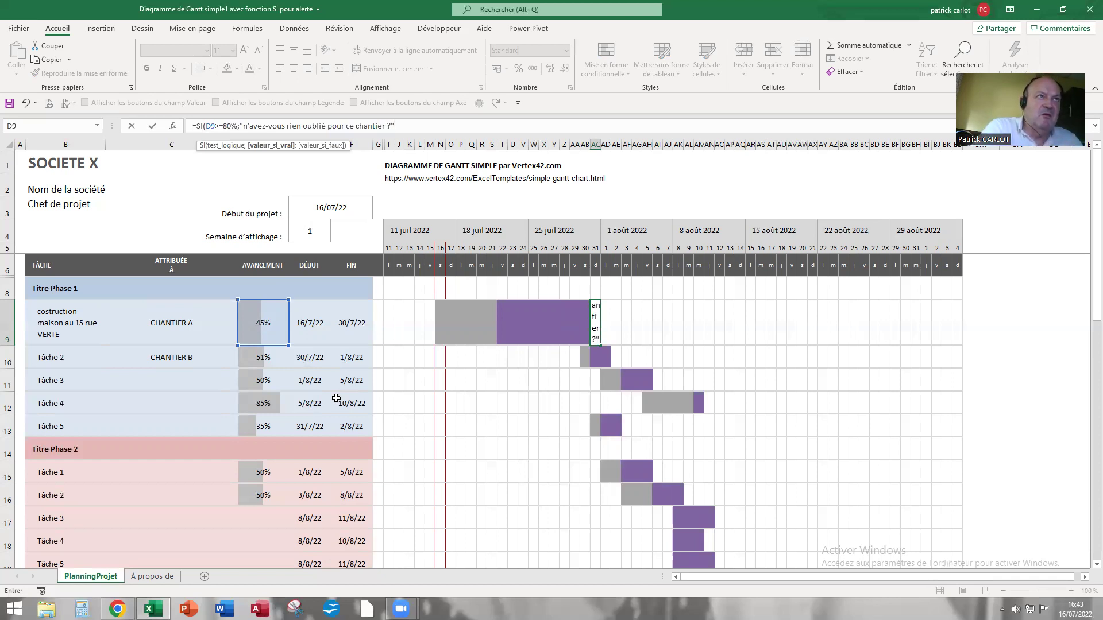
pyautogui.write('";')
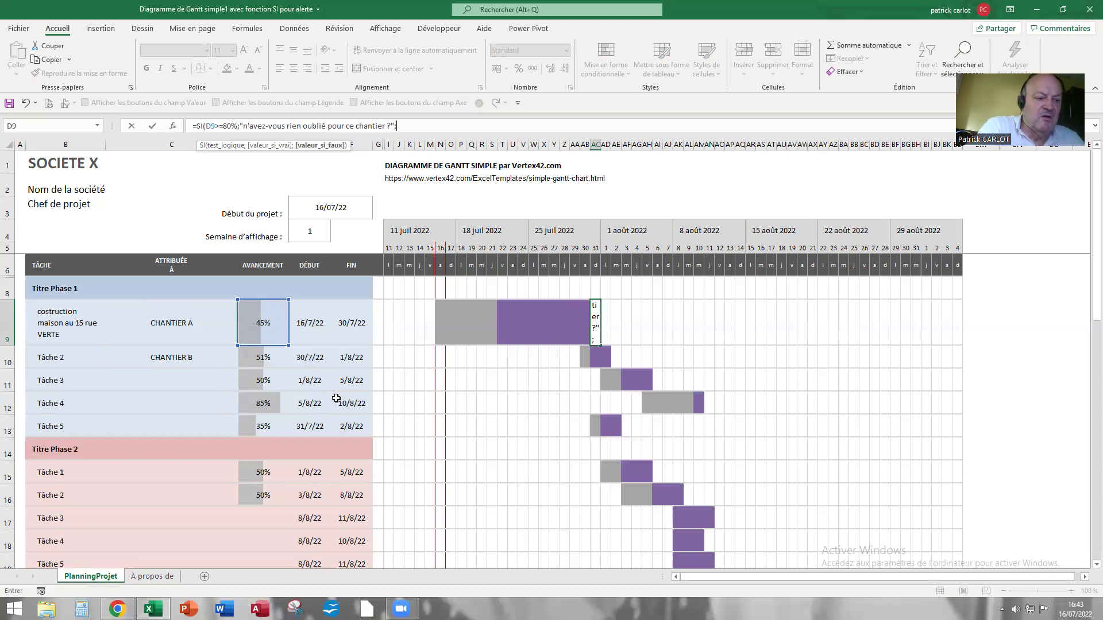
pyautogui.write('""')
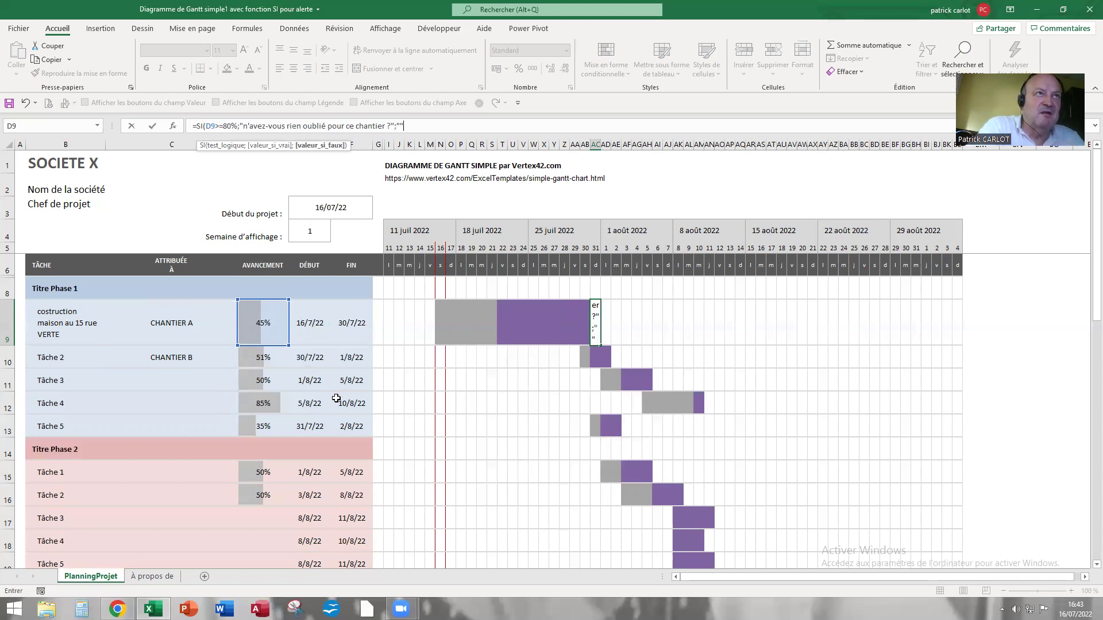
pyautogui.write(')')
# - Commit the AC9 alert formula and confirm it stays blank with D9 at 45%
pyautogui.press('Return')
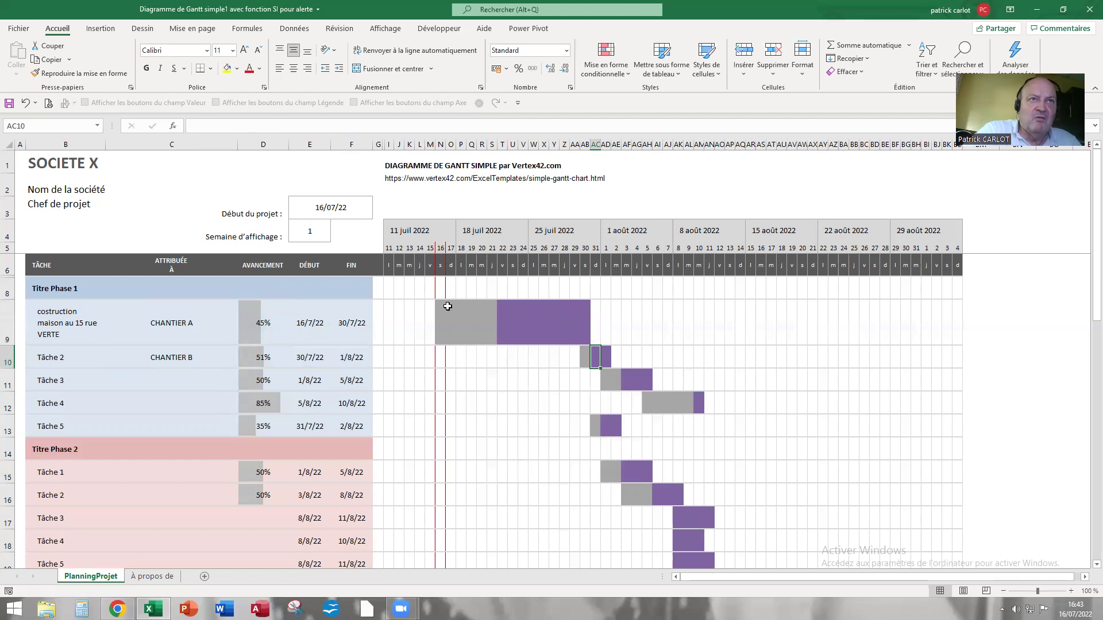
pyautogui.click(595, 322)
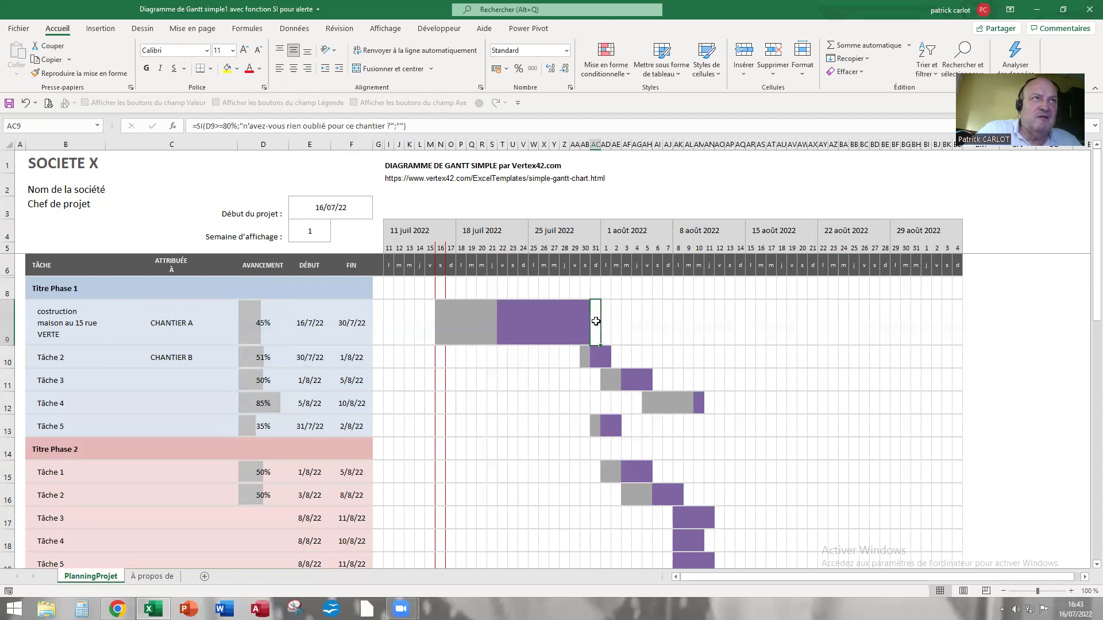
pyautogui.click(597, 356)
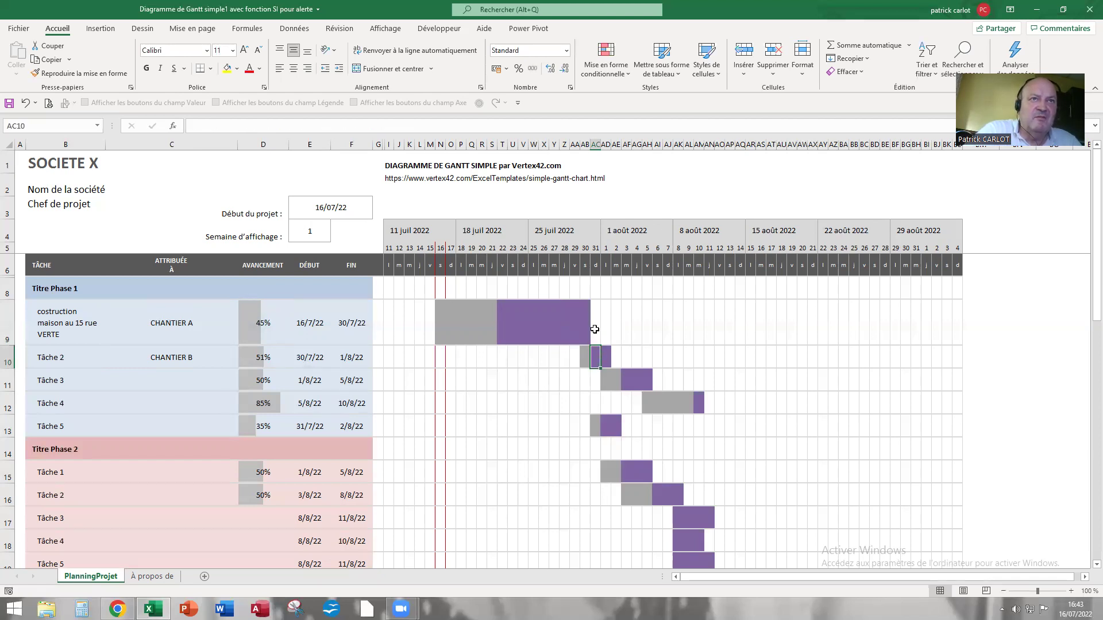
pyautogui.click(595, 329)
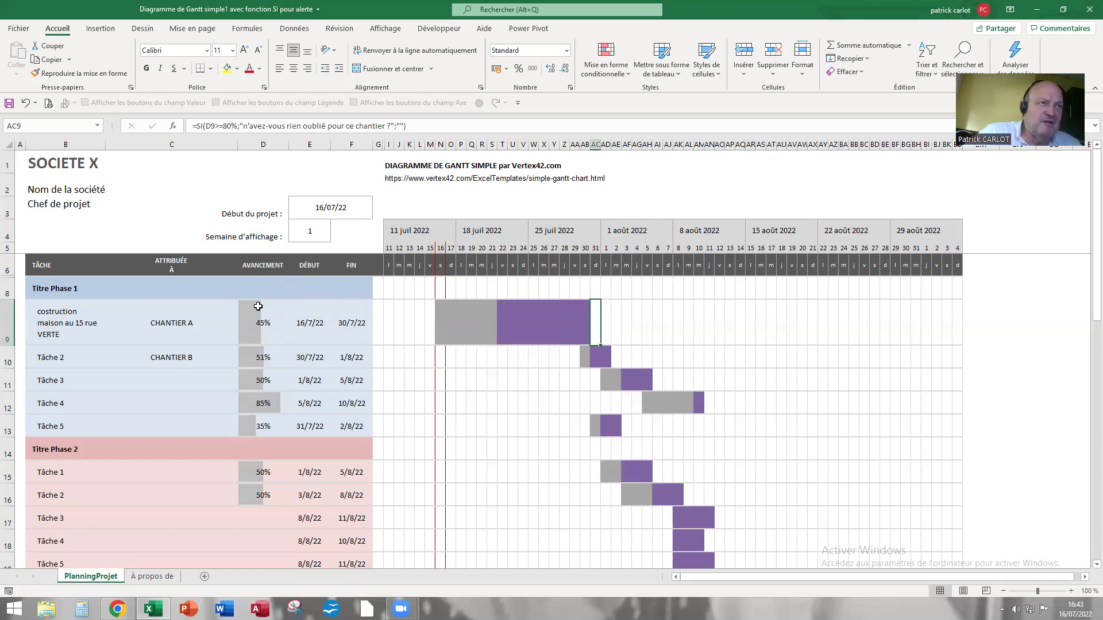
pyautogui.click(247, 320)
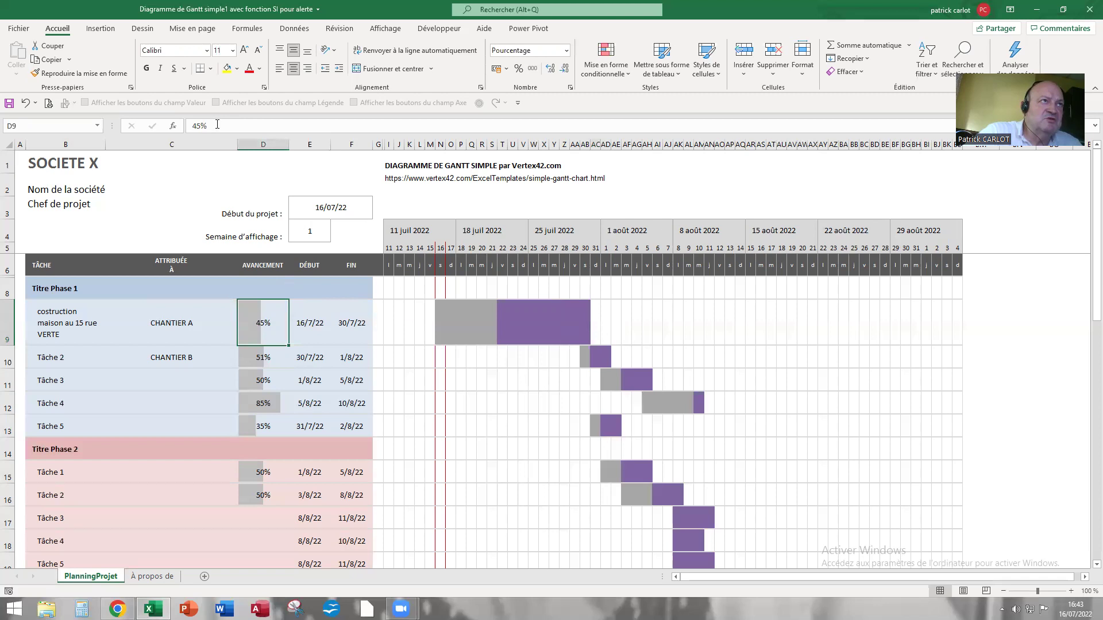
pyautogui.click(595, 323)
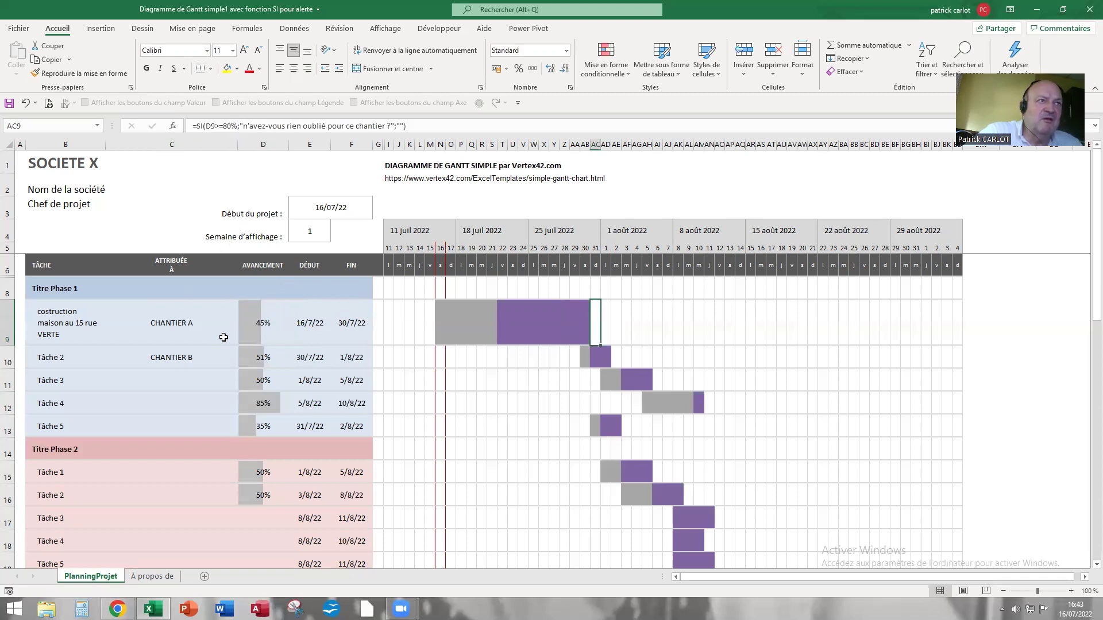
# - Change the first task's progress in D9 from 45% to 85%
pyautogui.click(250, 324)
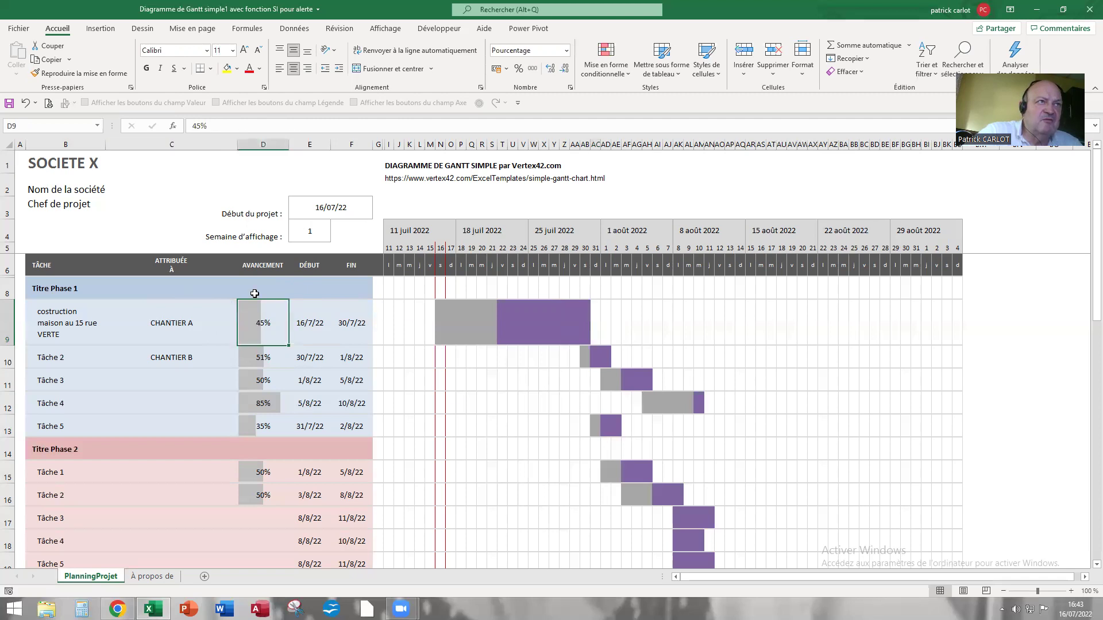
pyautogui.moveTo(197, 124); pyautogui.dragTo(184, 127)
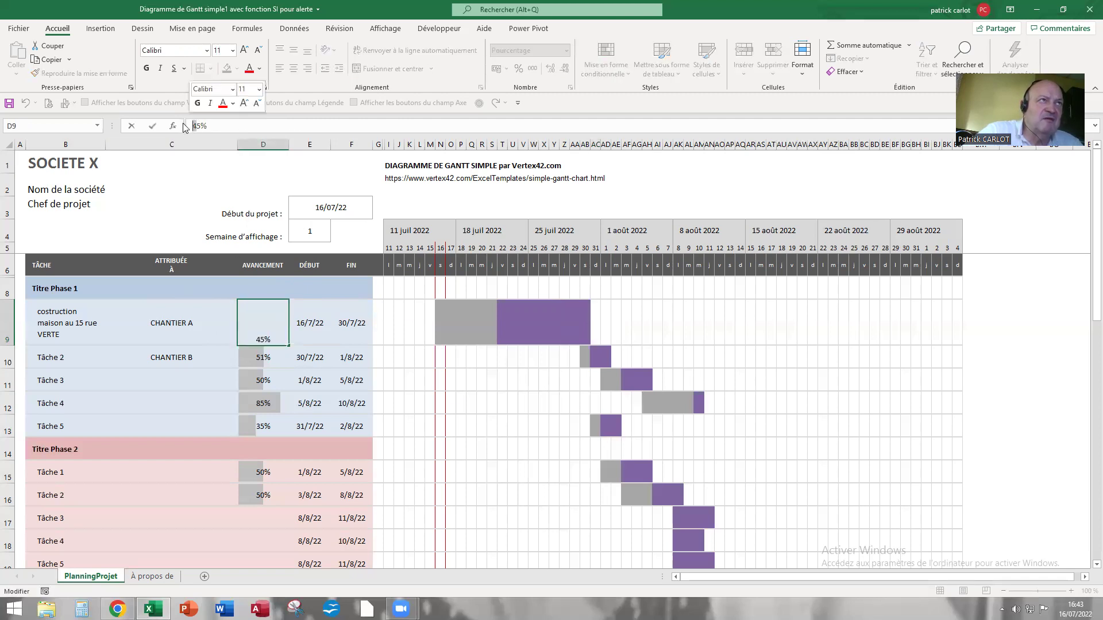
pyautogui.write('8')
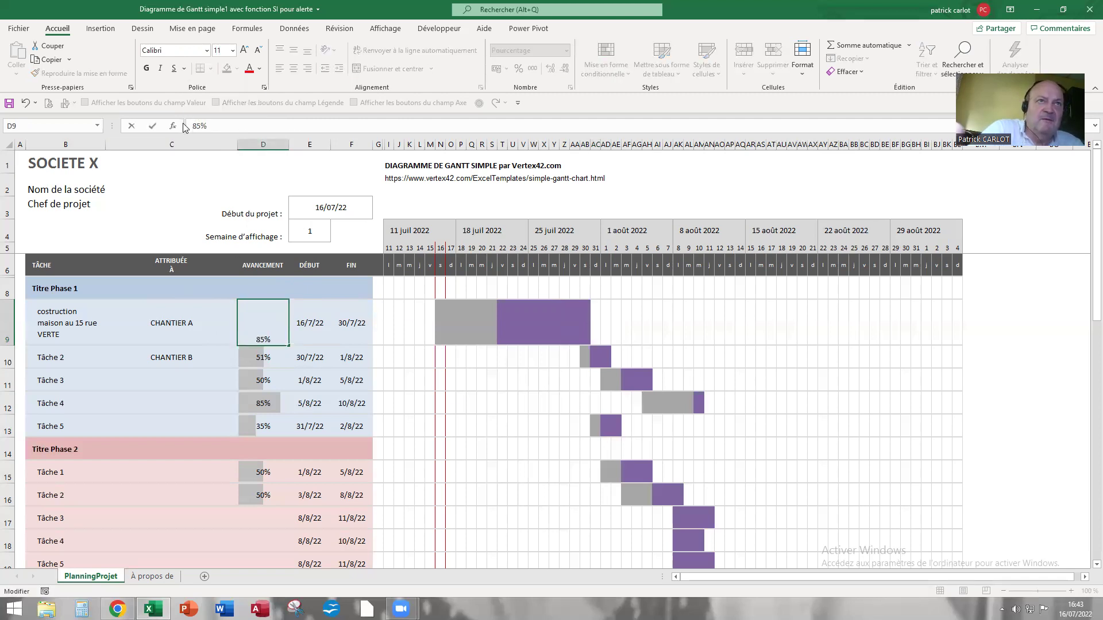
pyautogui.press('Return')
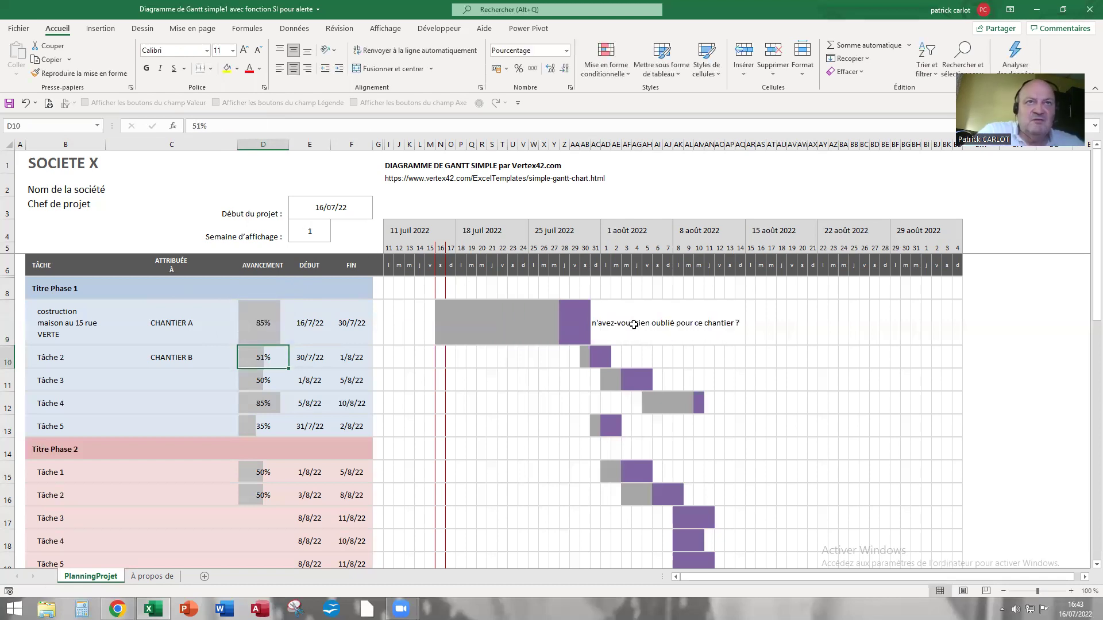
pyautogui.click(596, 324)
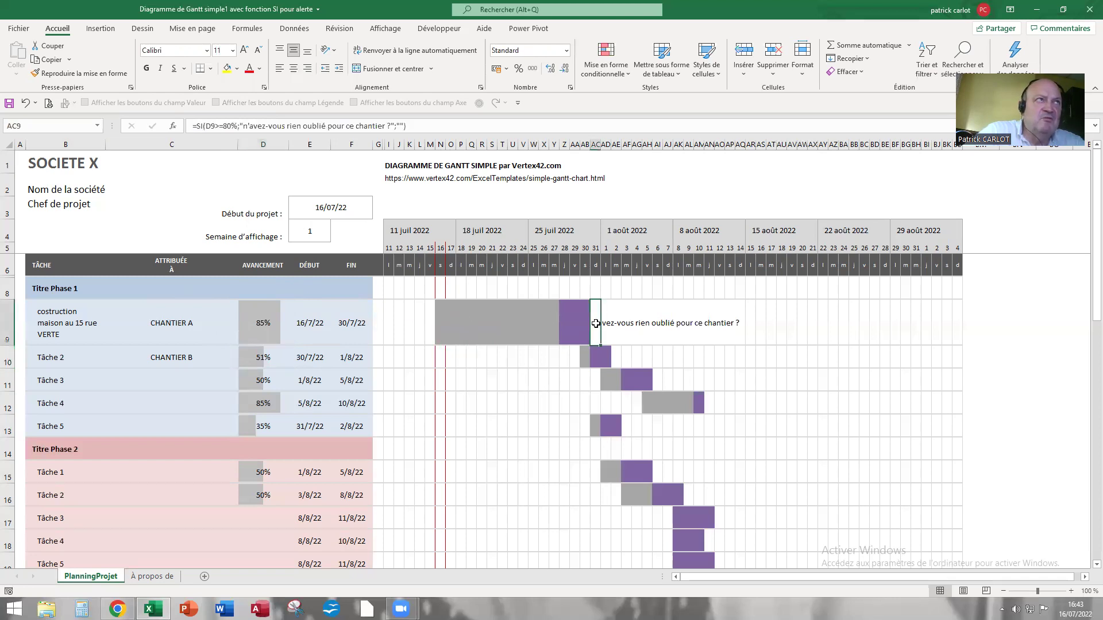
pyautogui.click(249, 69)
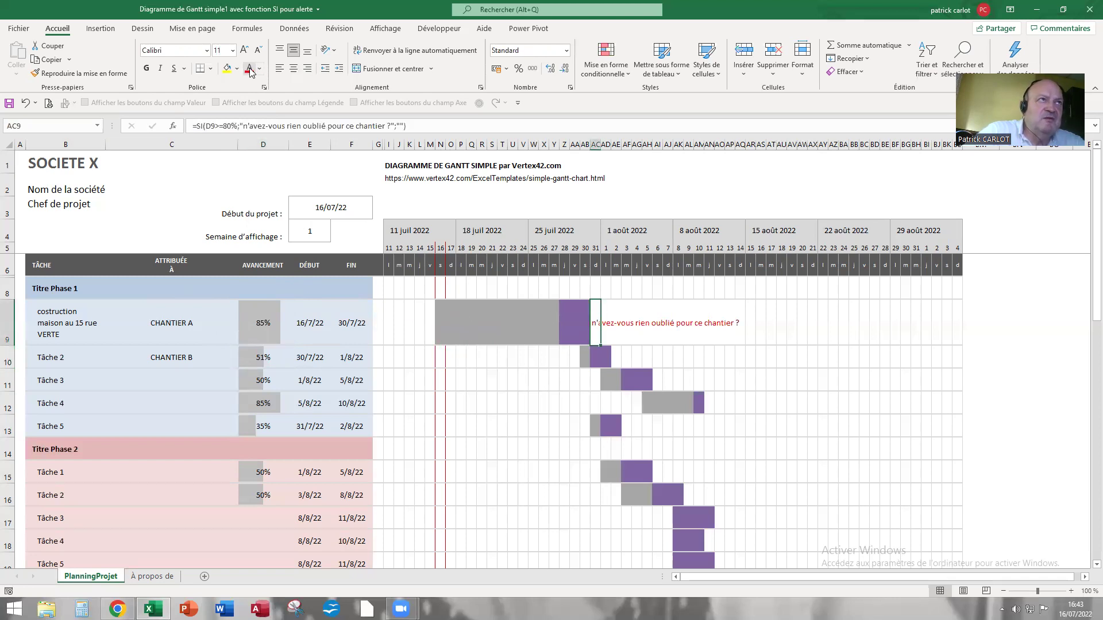
pyautogui.click(146, 68)
pyautogui.click(232, 50)
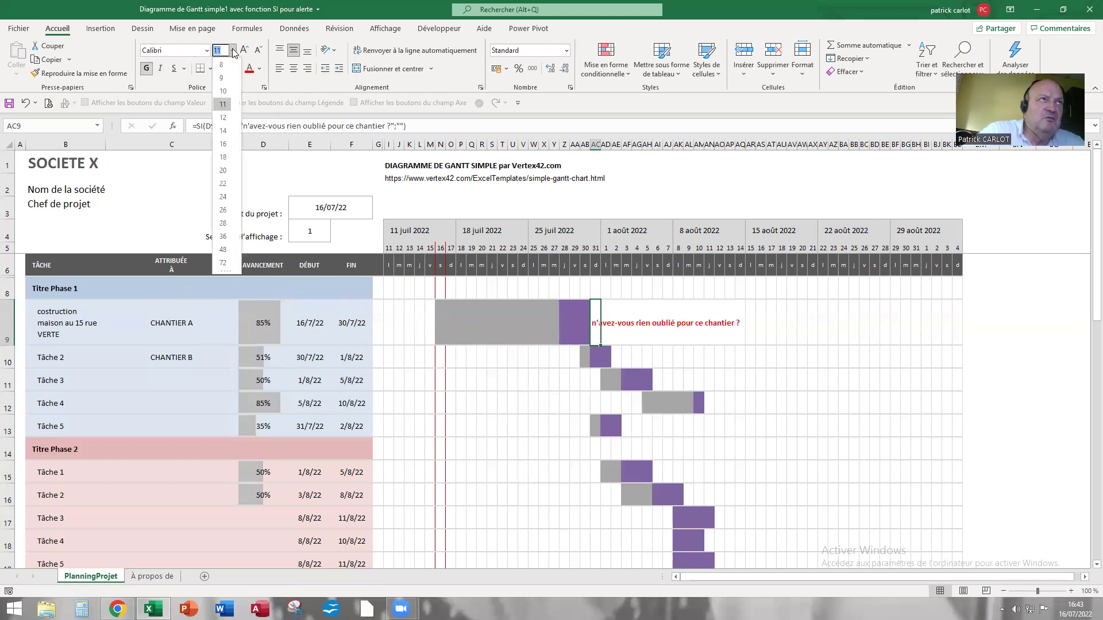
pyautogui.click(223, 130)
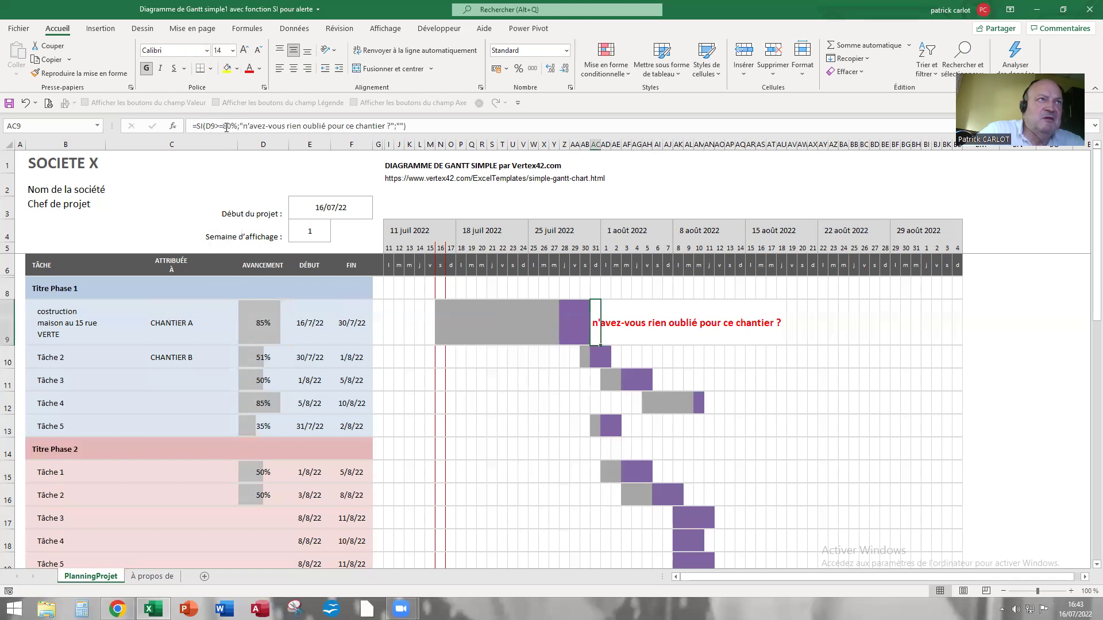
pyautogui.click(162, 69)
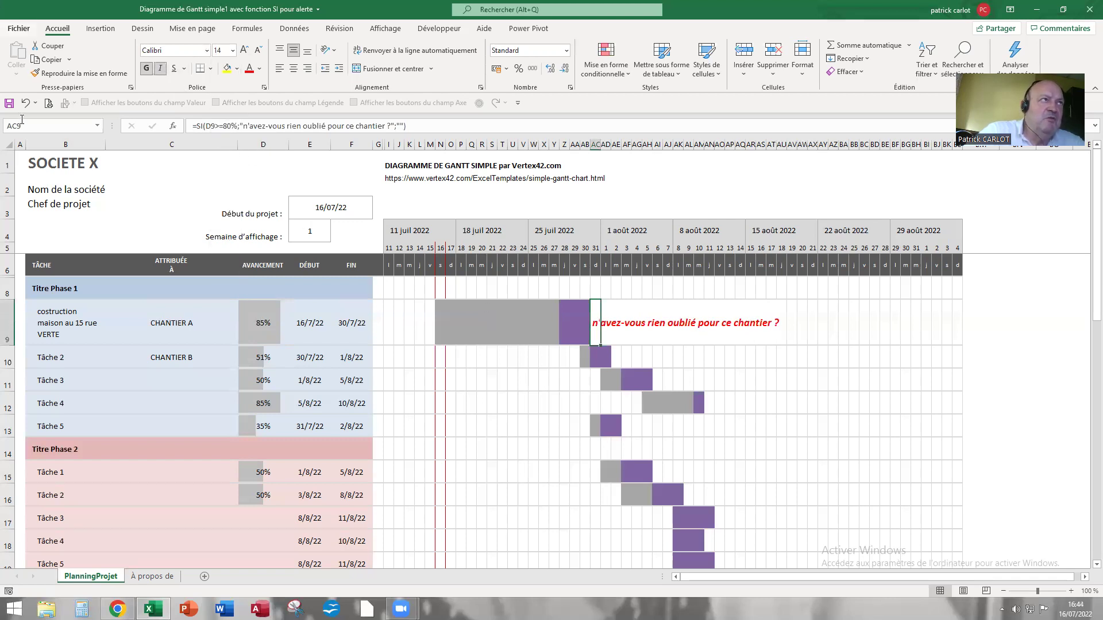
pyautogui.click(9, 104)
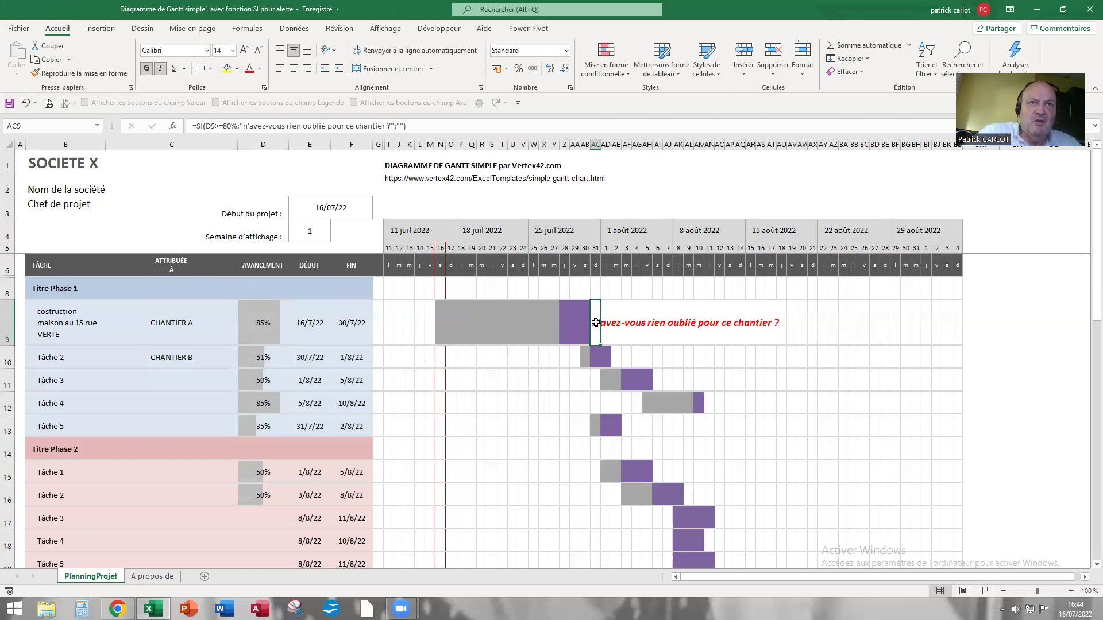
pyautogui.click(636, 328)
pyautogui.click(696, 326)
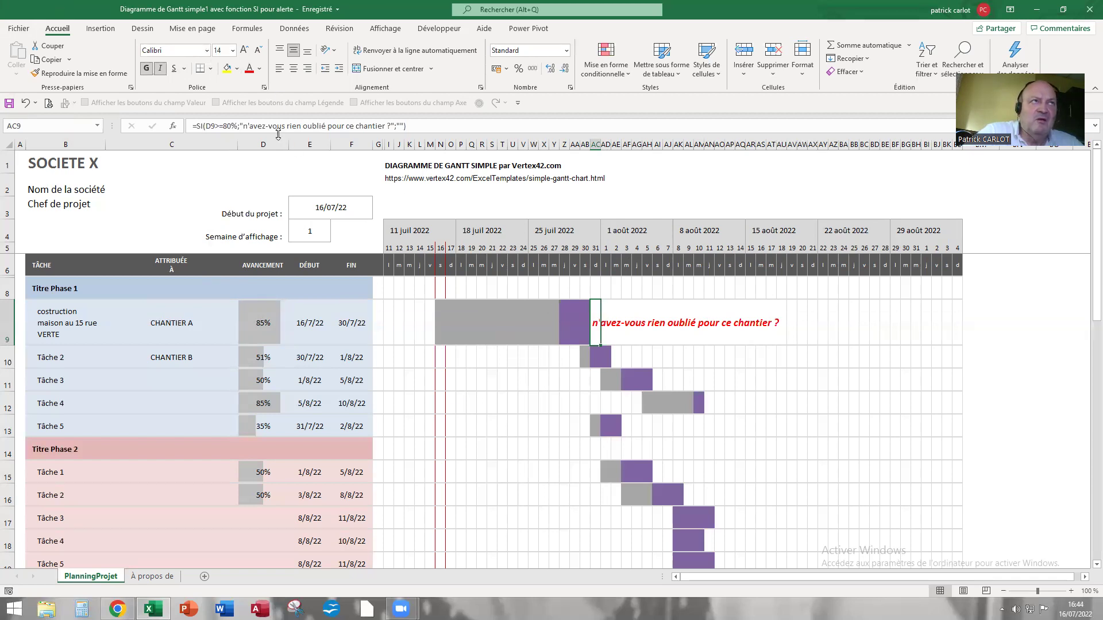
# - Copy the alert formula from AC9 and paste it into AE10 beside Tâche 2's bar
pyautogui.click(605, 313)
pyautogui.click(597, 316)
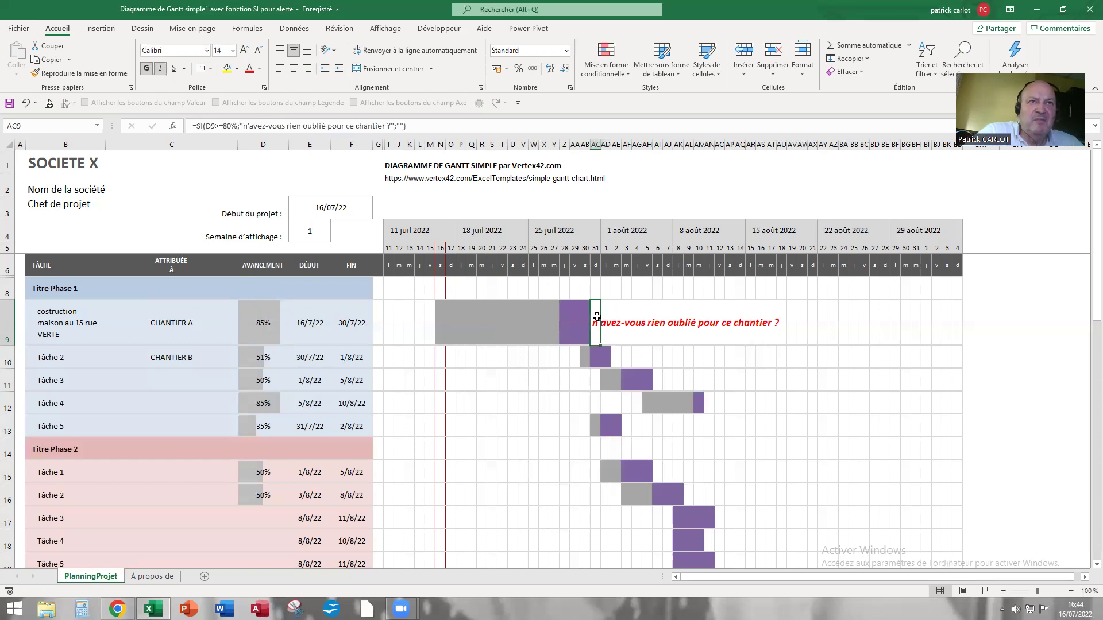
pyautogui.rightClick(596, 316)
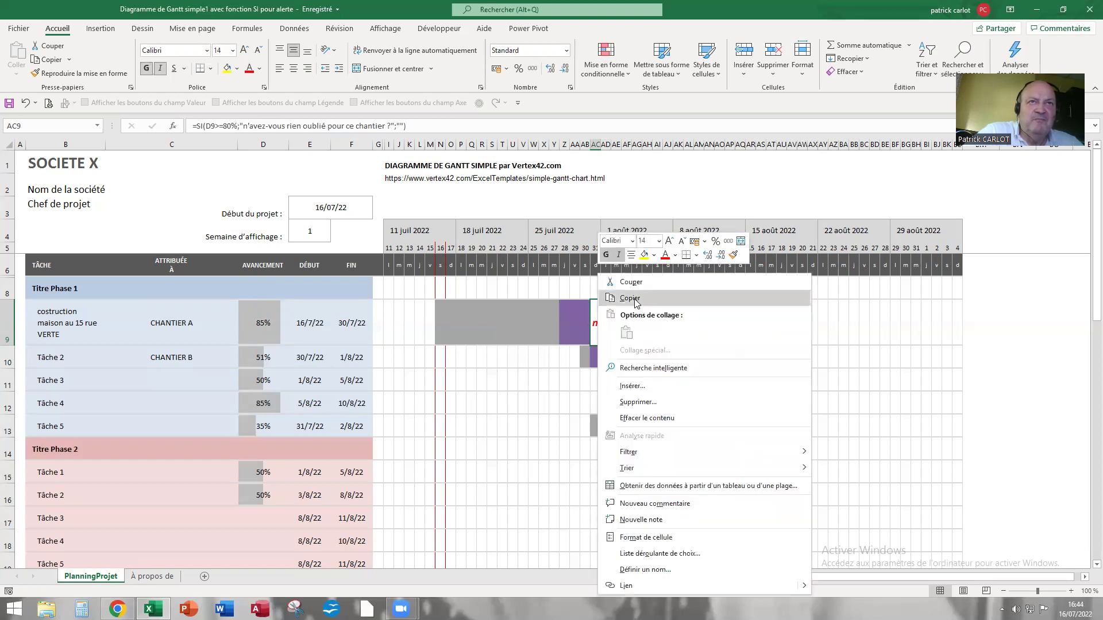
pyautogui.click(634, 300)
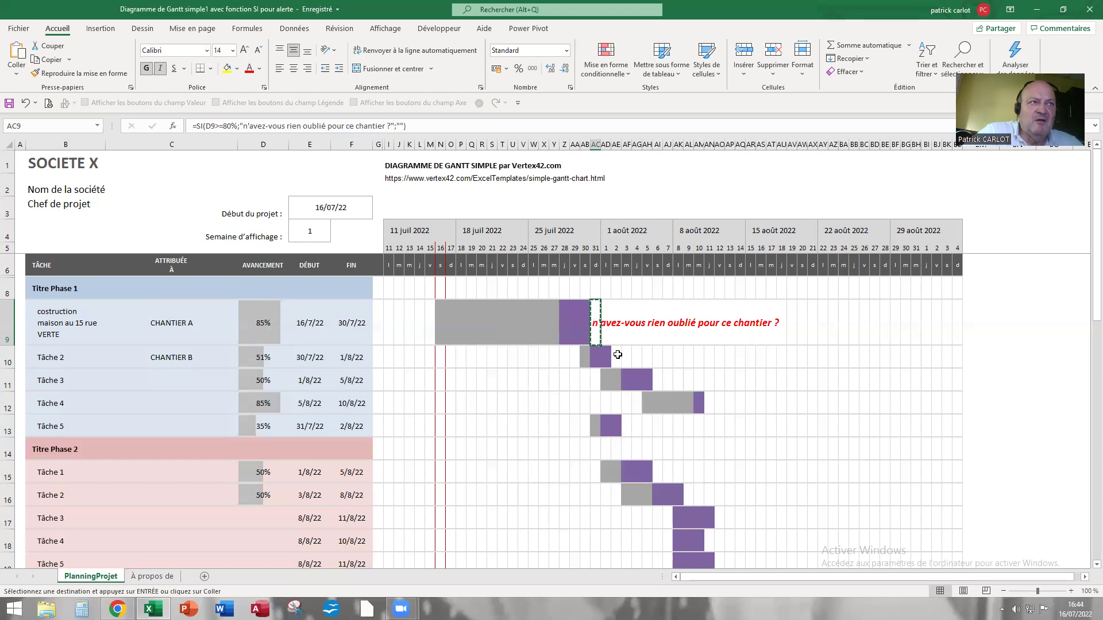
pyautogui.click(618, 355)
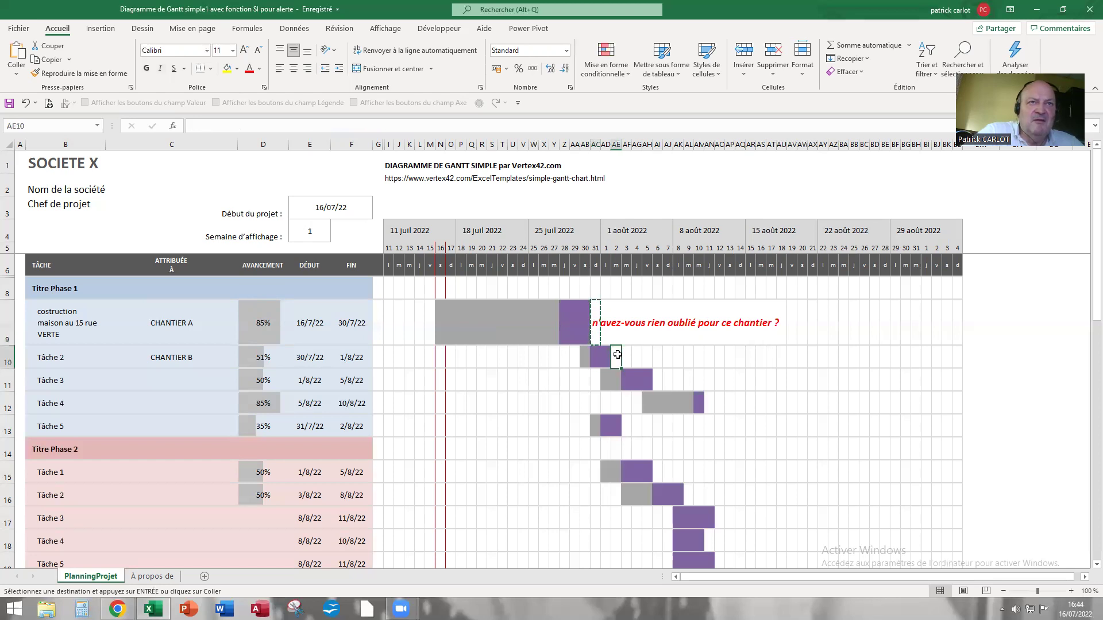
pyautogui.rightClick(618, 355)
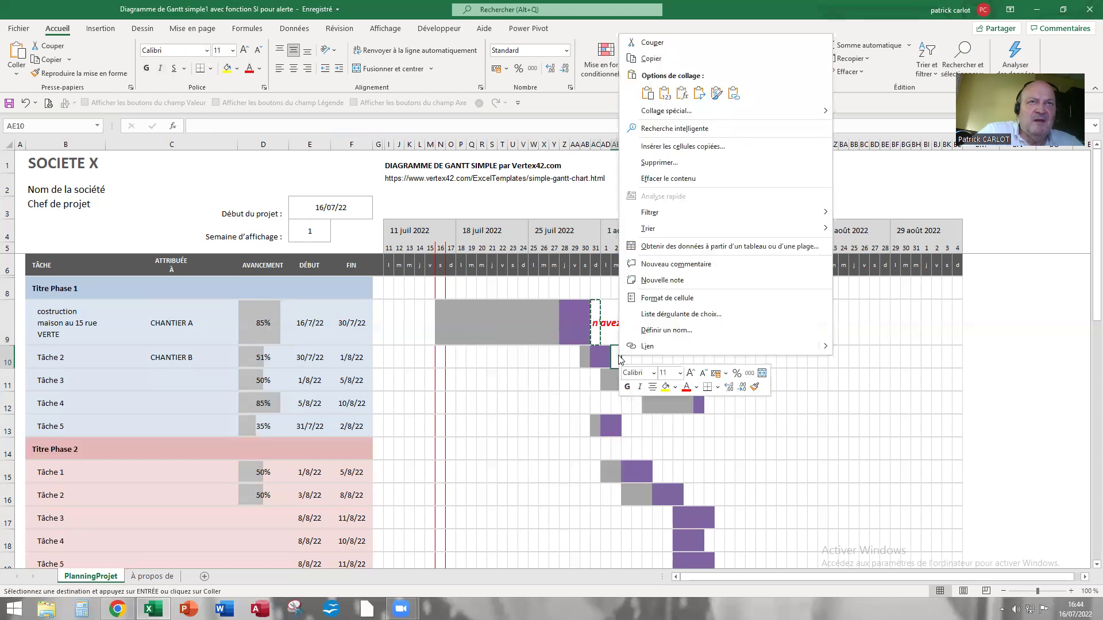
pyautogui.click(647, 94)
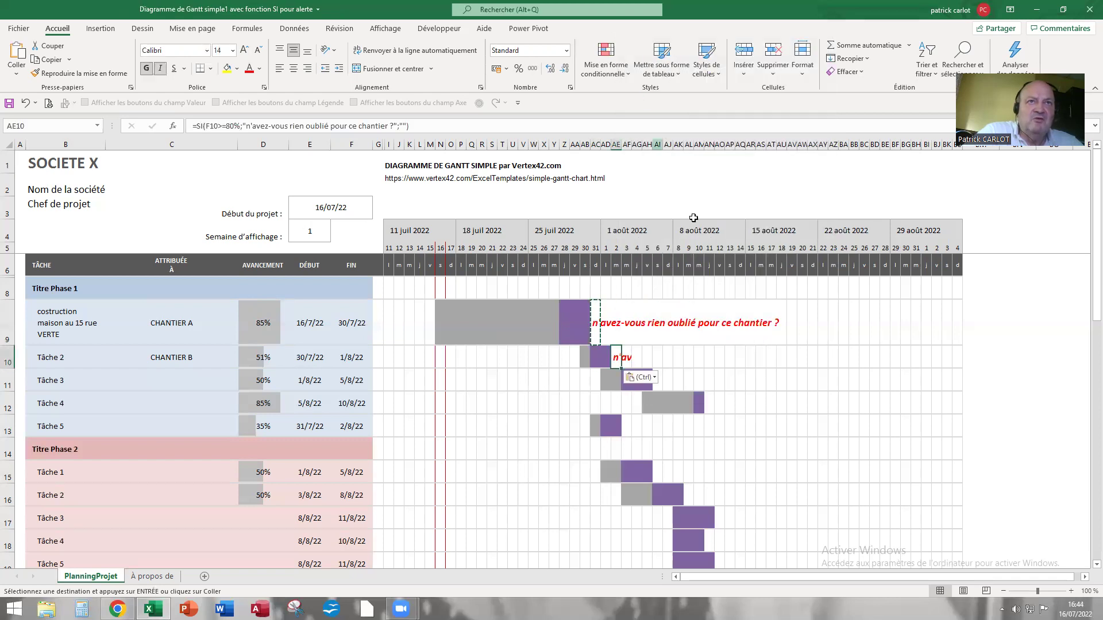
pyautogui.press('Escape')
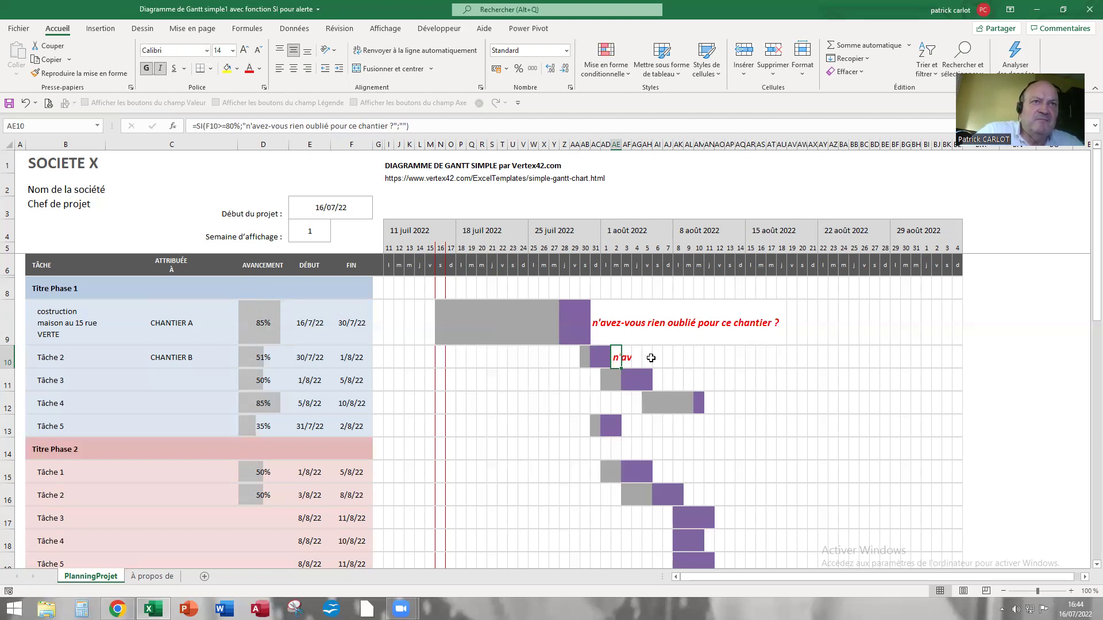
# - Compare the formulas in AC9, AE10 and AG10, then delete AG10's extra formula
pyautogui.click(598, 323)
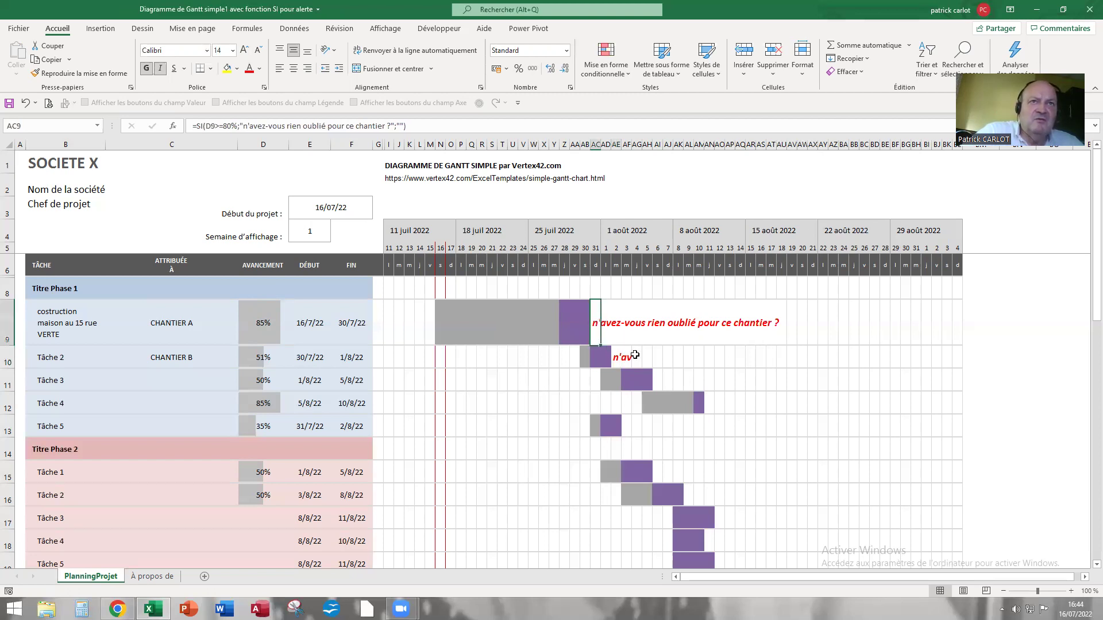
pyautogui.click(617, 360)
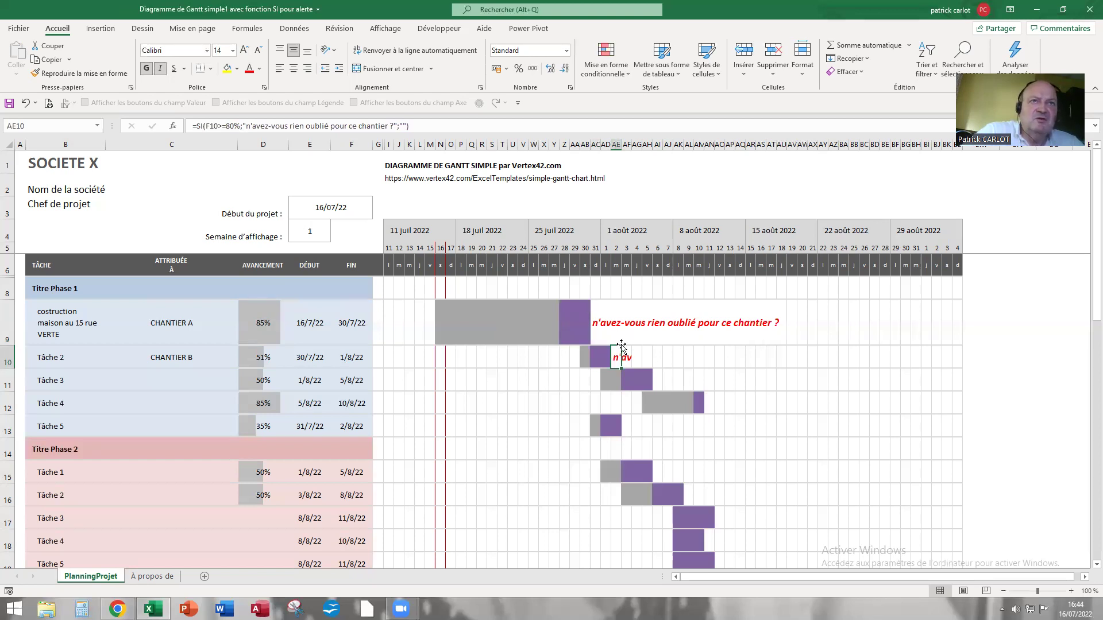
pyautogui.click(625, 358)
pyautogui.click(637, 361)
pyautogui.click(617, 356)
pyautogui.click(629, 359)
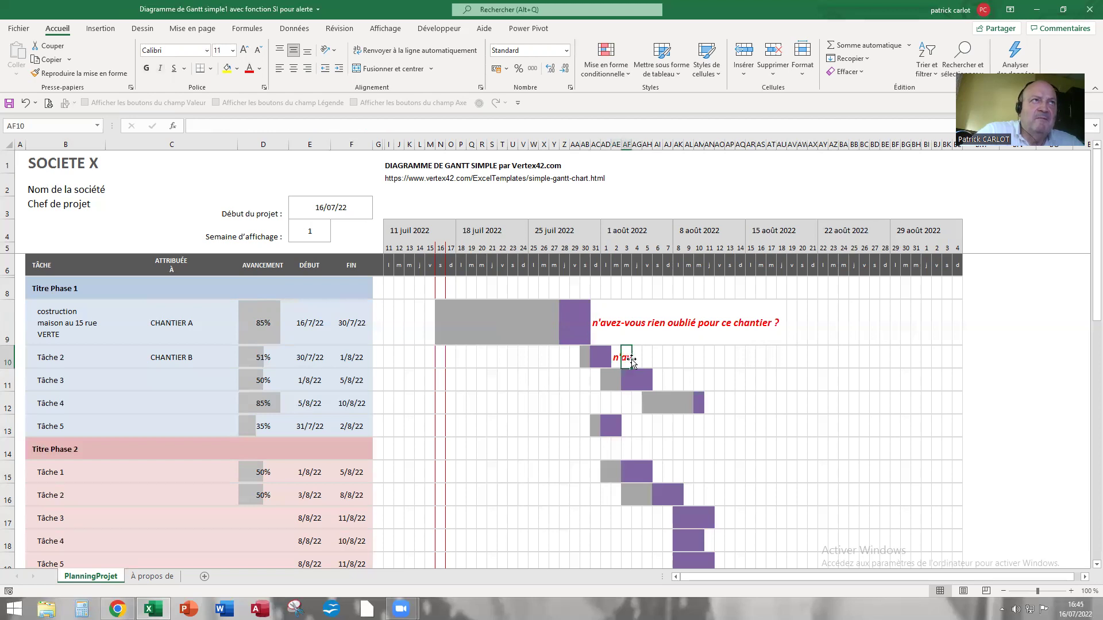
pyautogui.click(637, 356)
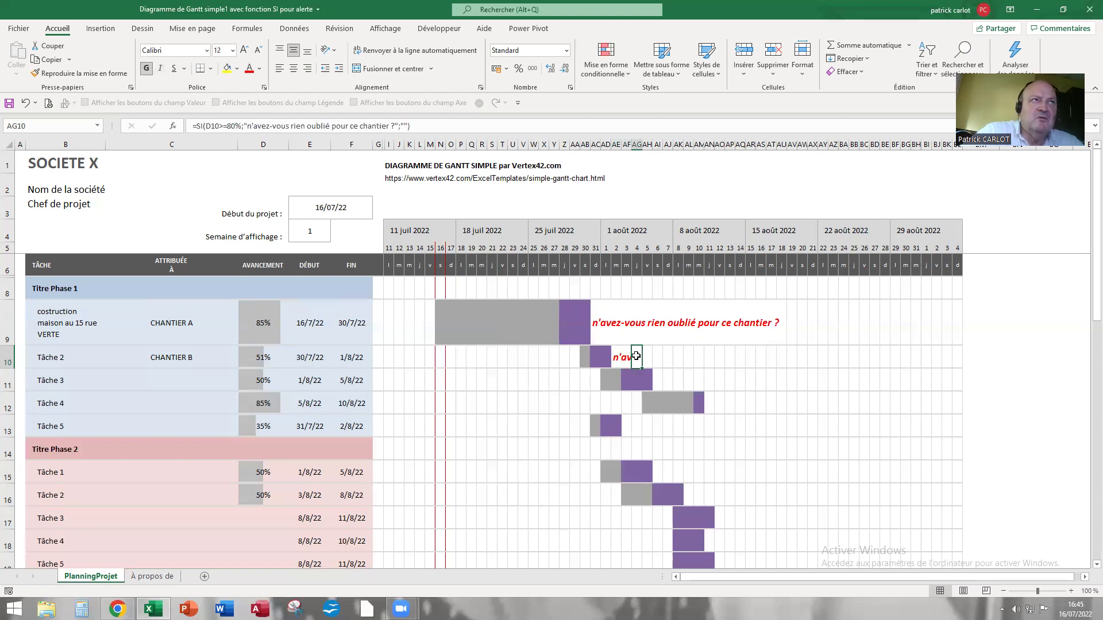
pyautogui.click(615, 359)
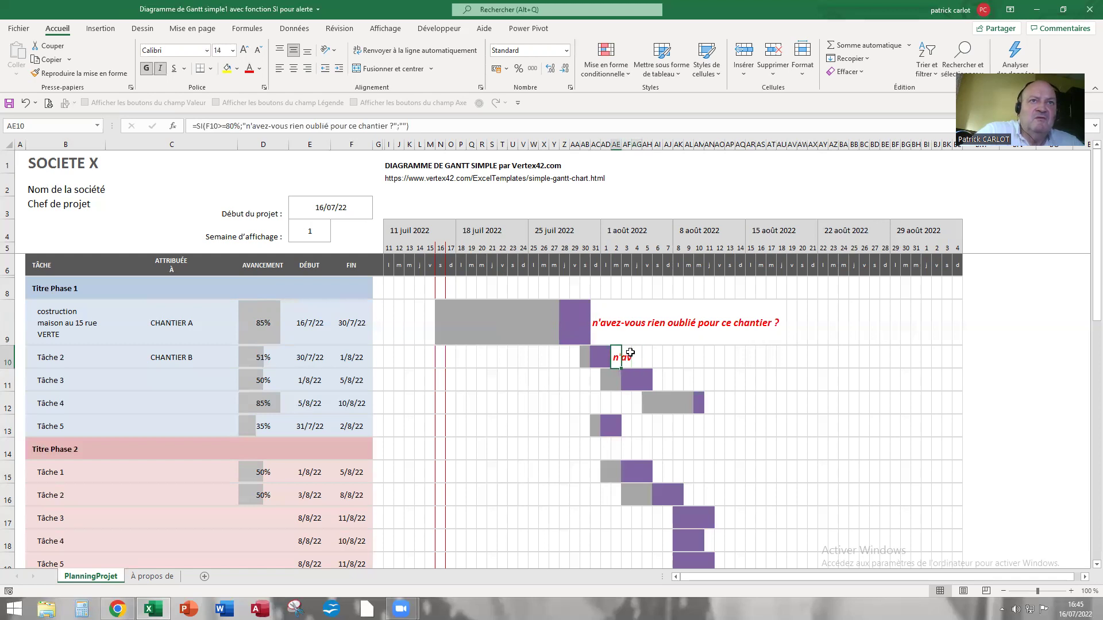
pyautogui.click(638, 356)
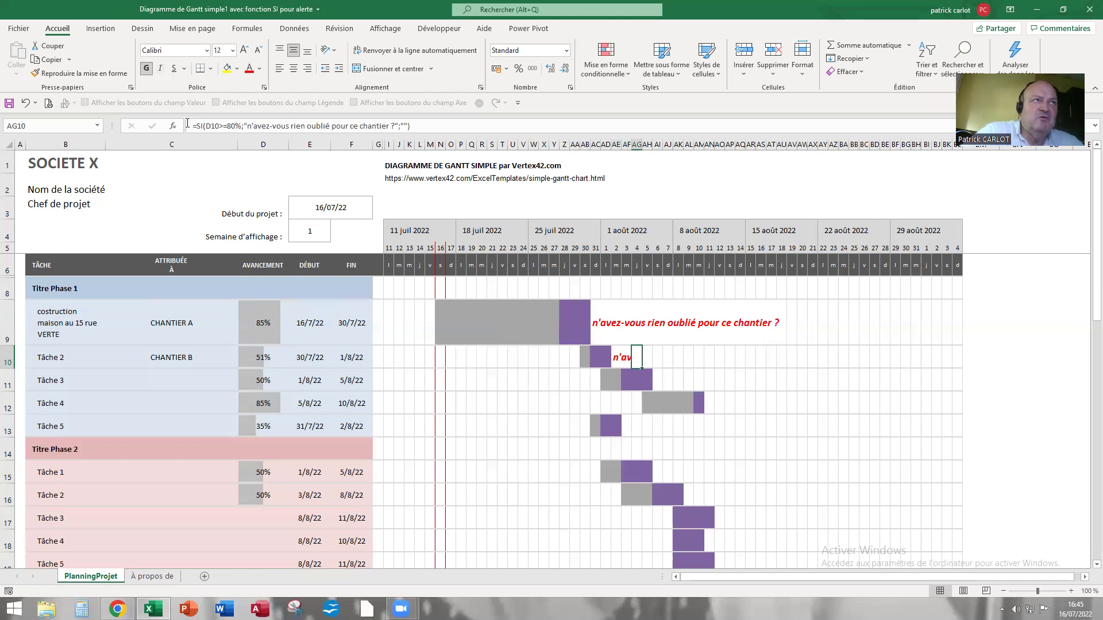
pyautogui.moveTo(206, 126); pyautogui.dragTo(438, 141)
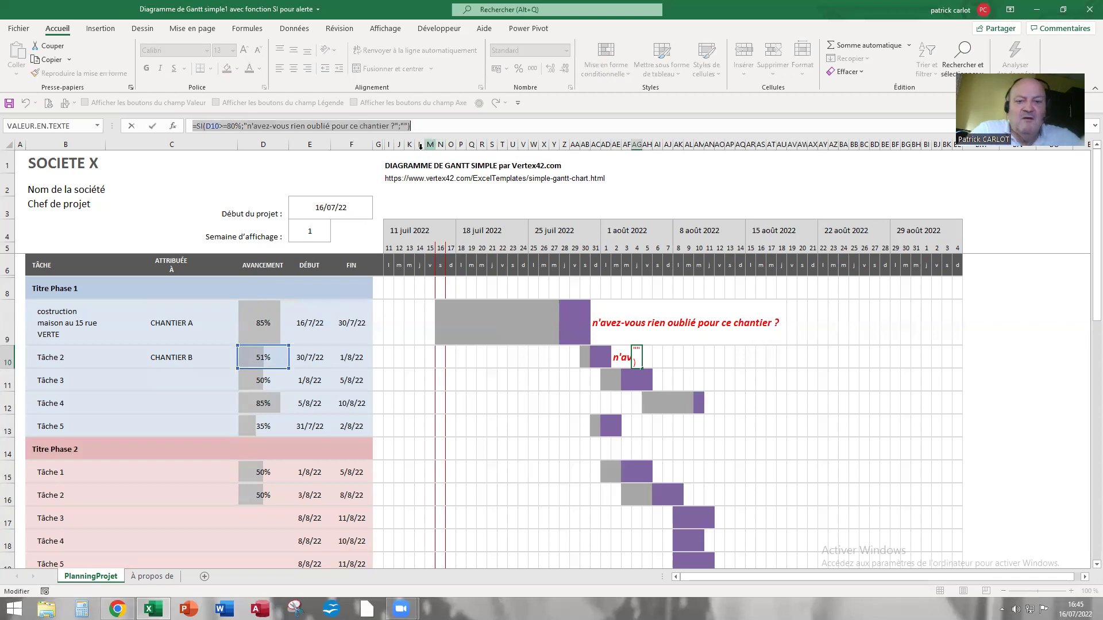
pyautogui.press('Delete')
pyautogui.press('Return')
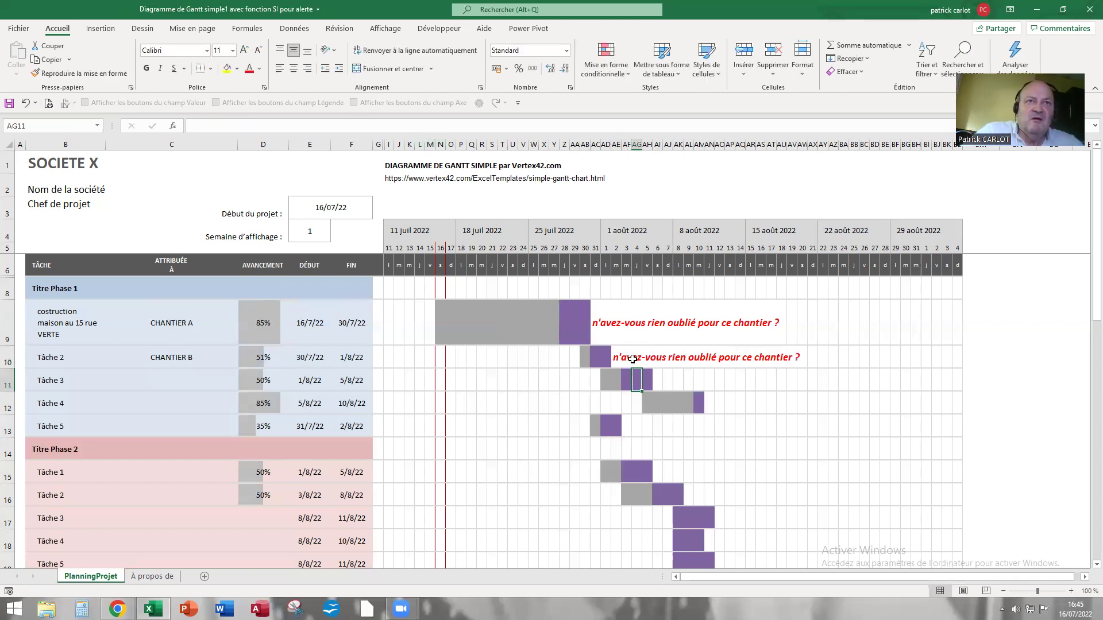
# - Change AE10's formula reference from F10 to D10, Tâche 2's 51% progress
pyautogui.click(619, 358)
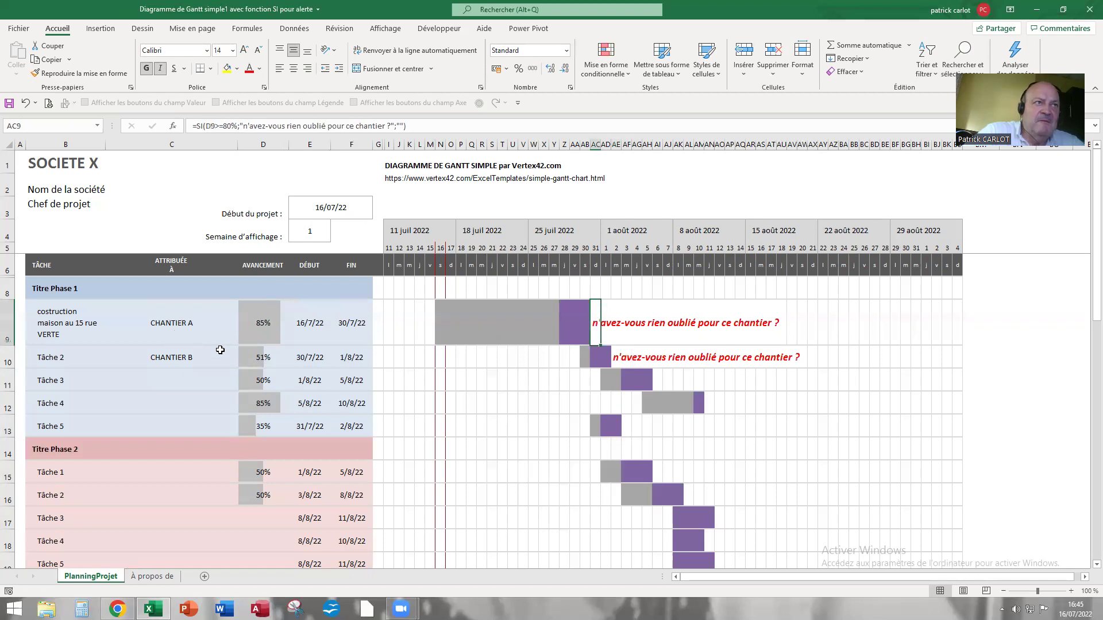
pyautogui.click(250, 359)
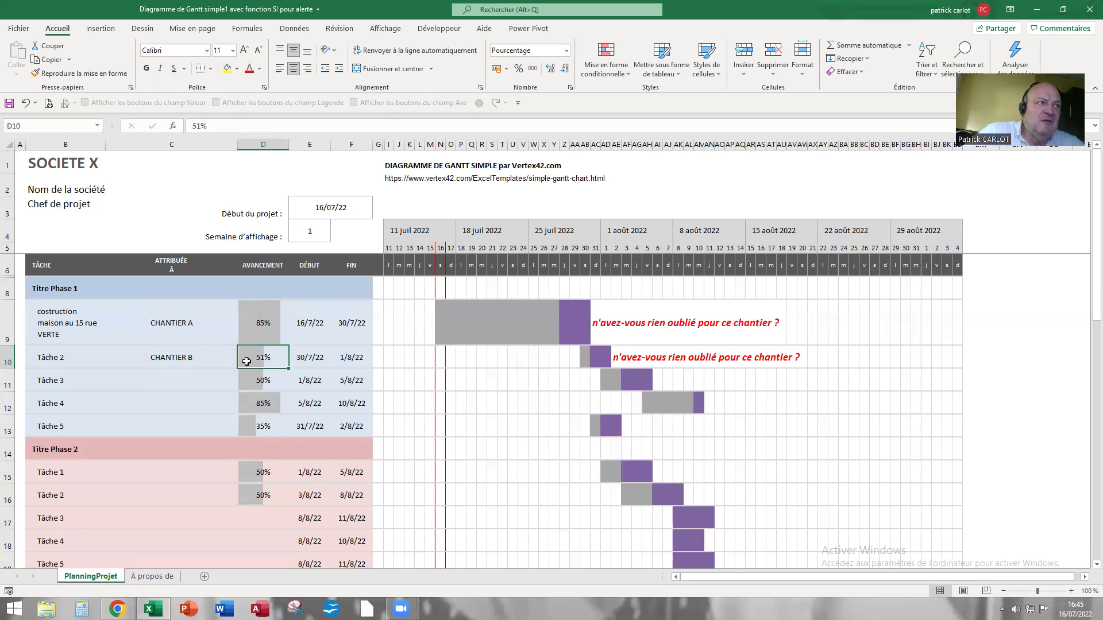
pyautogui.click(617, 357)
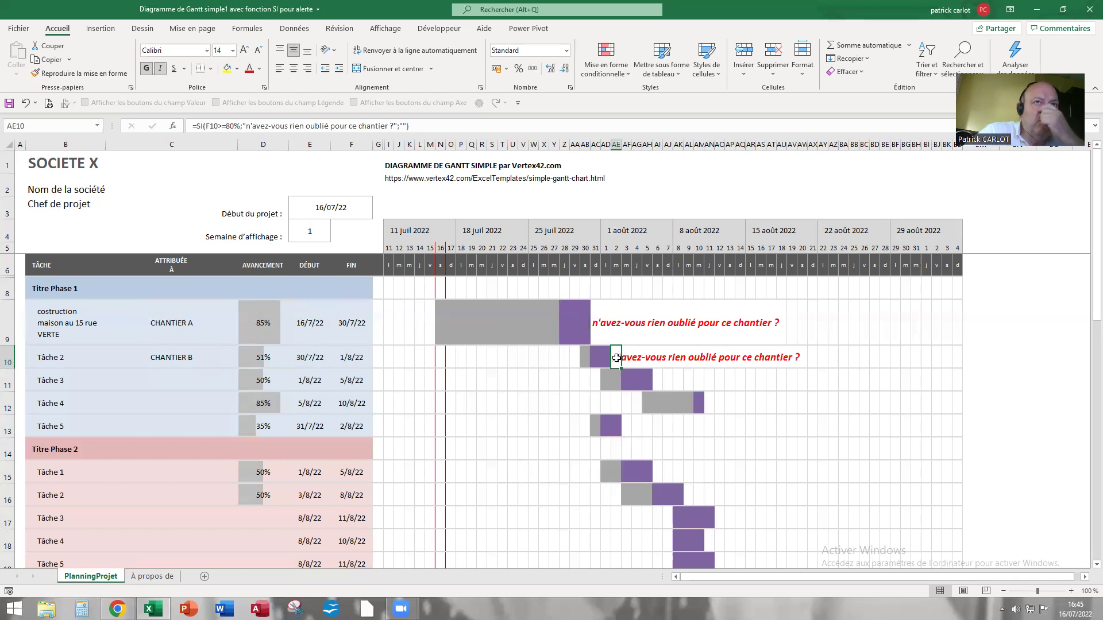
pyautogui.click(208, 126)
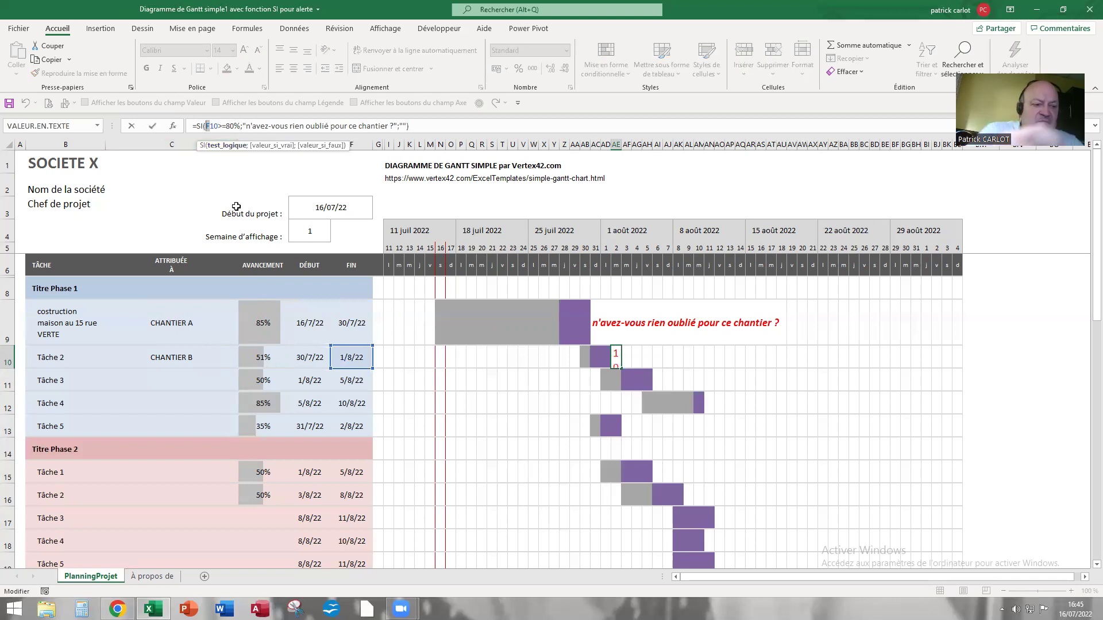
pyautogui.write('D')
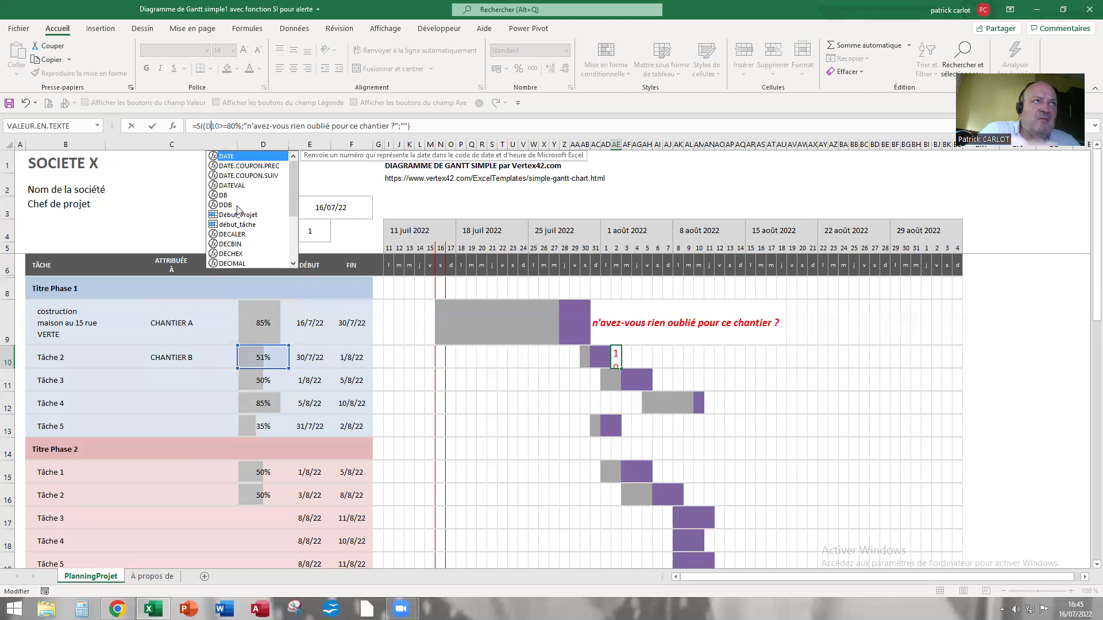
pyautogui.press('Return')
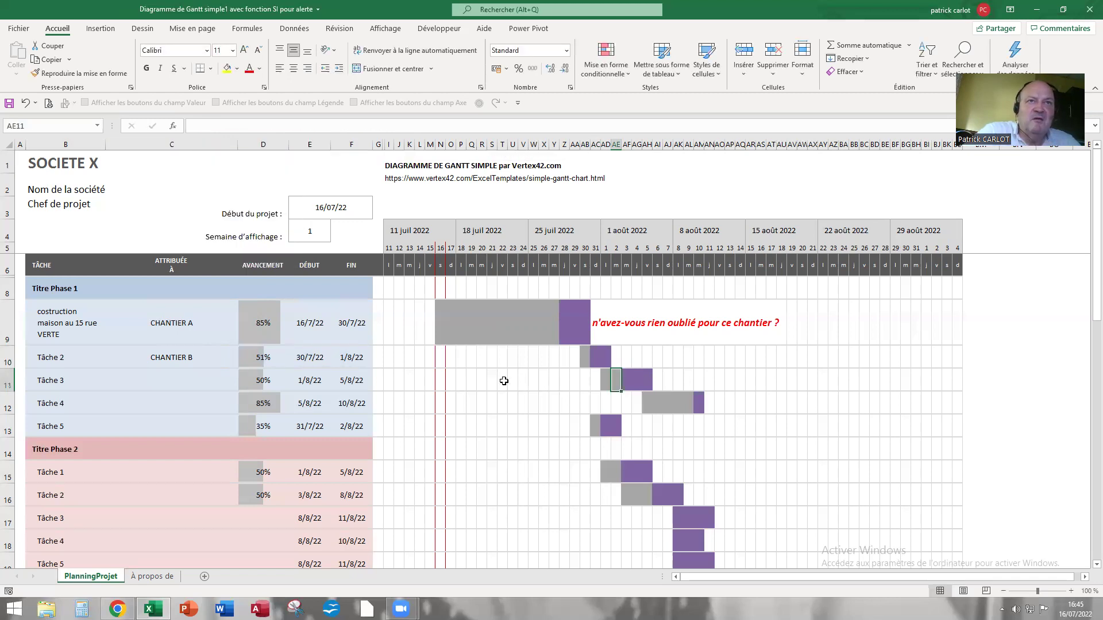
pyautogui.click(619, 356)
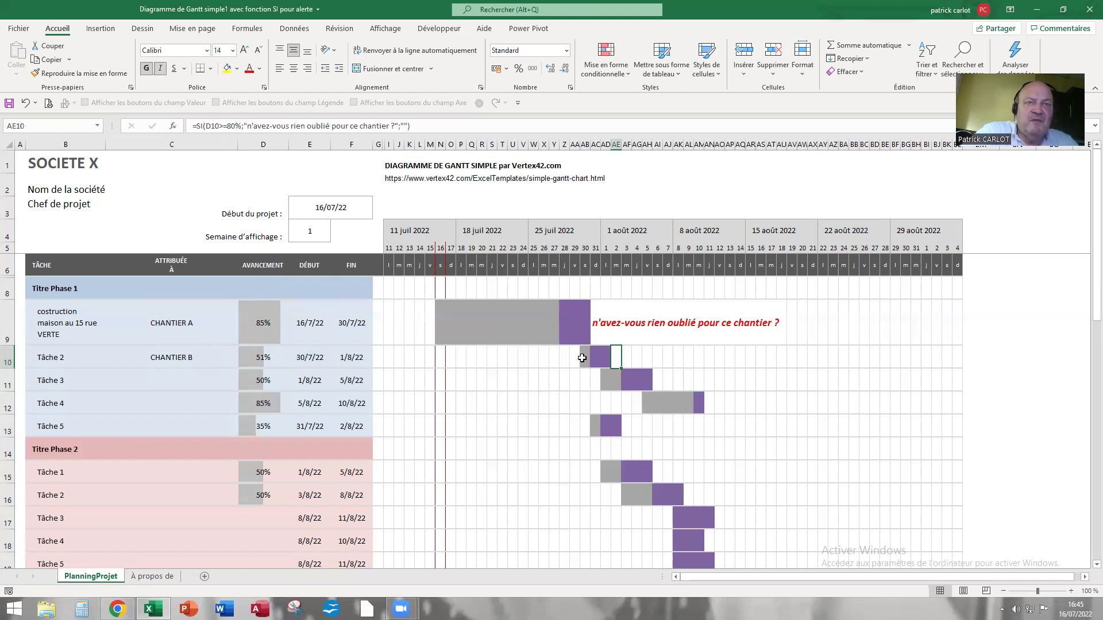
# - Change Tâche 2's progress in D10 from 51% to 82%
pyautogui.click(248, 355)
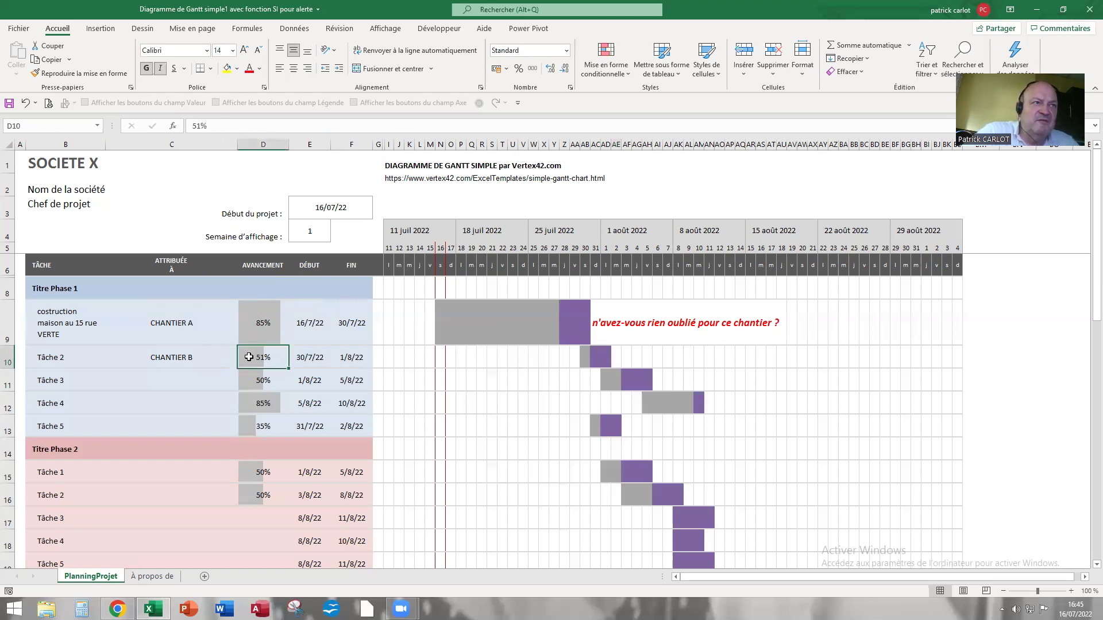
pyautogui.moveTo(199, 125); pyautogui.dragTo(189, 123)
pyautogui.write('82')
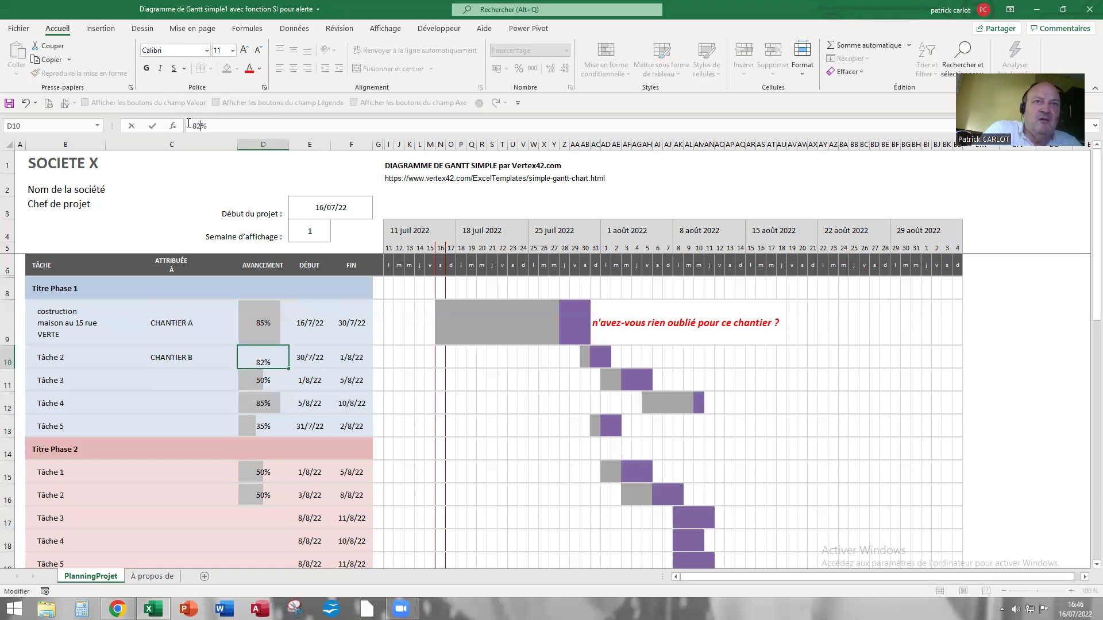
pyautogui.press('Return')
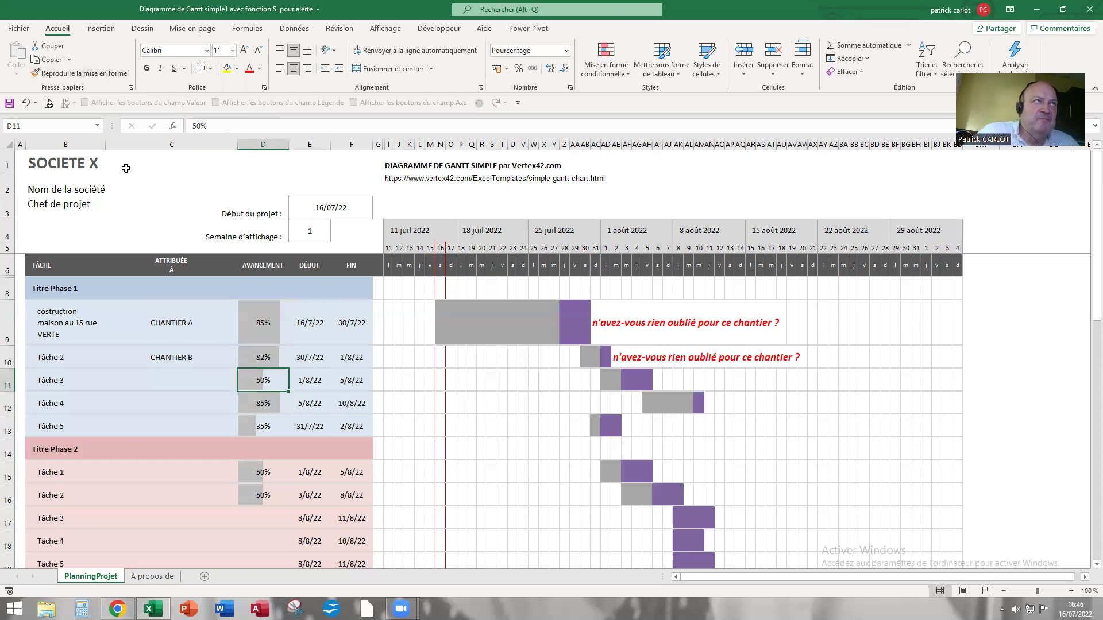